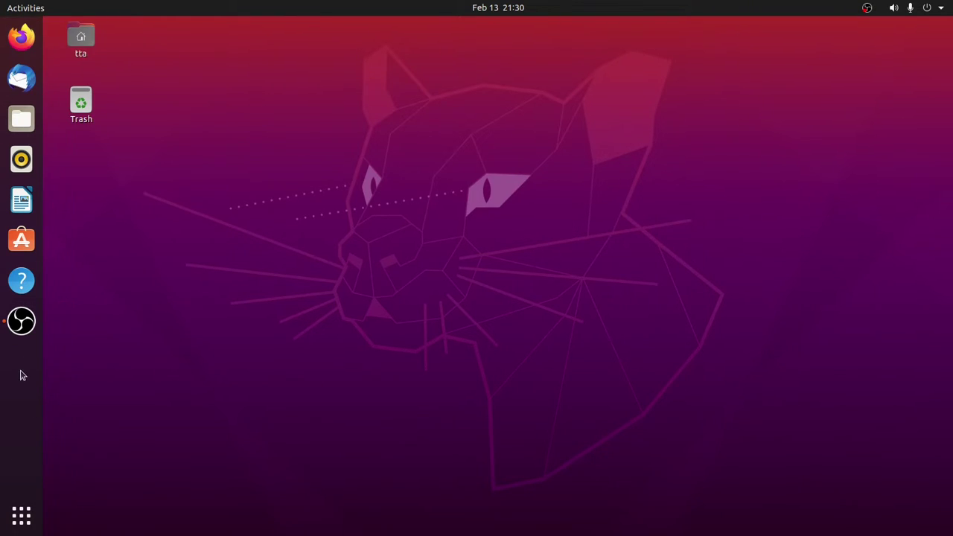
# - Select the home folder and the Trash on the desktop in turn, ending with the Trash selected
pyautogui.click(79, 46)
pyautogui.click(88, 109)
pyautogui.click(61, 31)
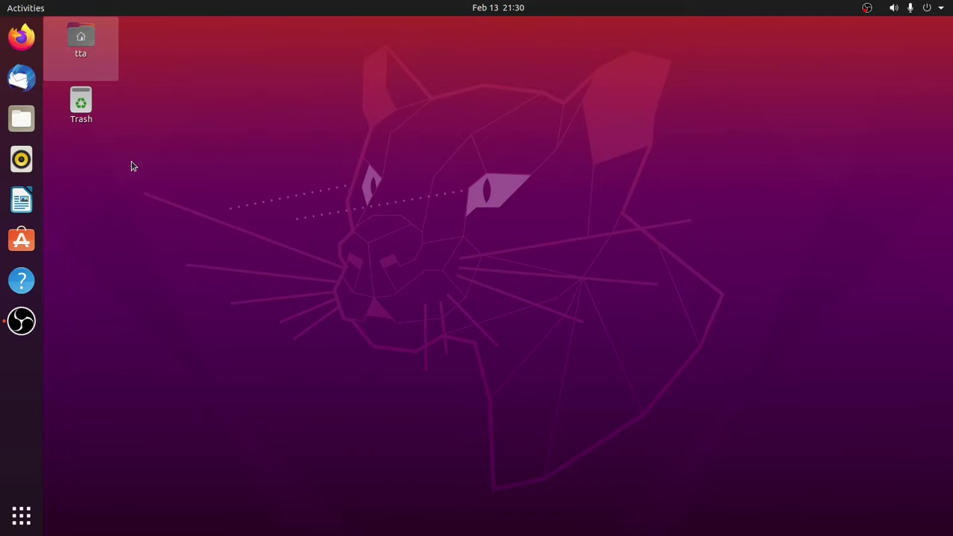
pyautogui.click(147, 48)
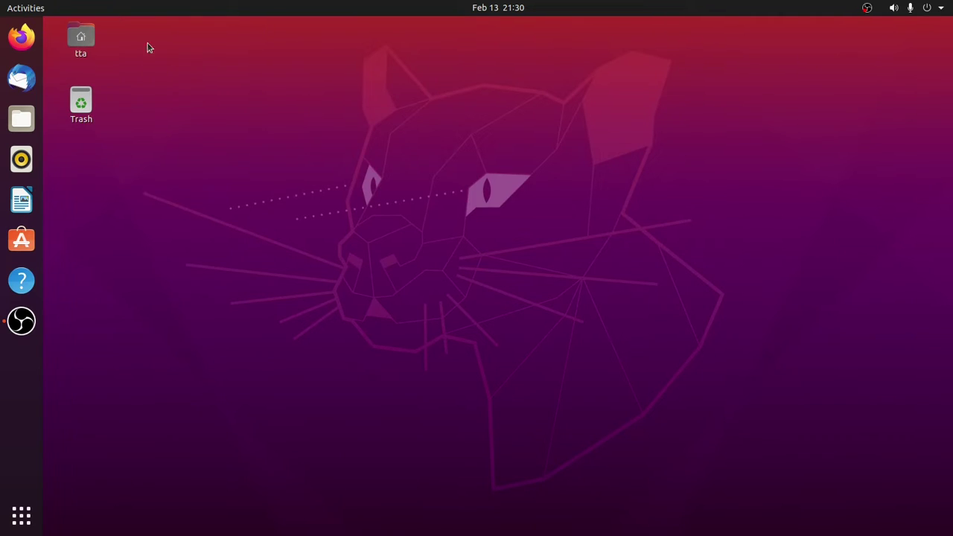
pyautogui.click(85, 42)
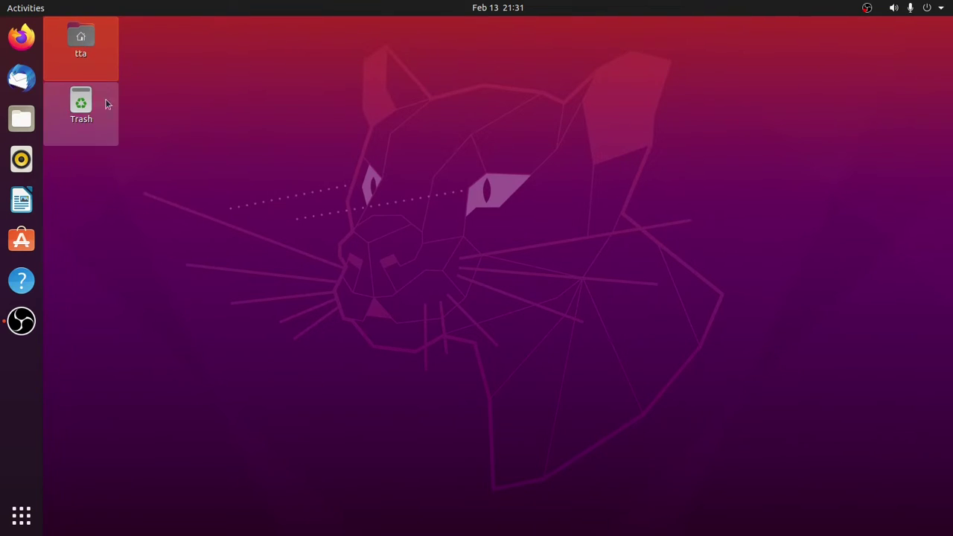
pyautogui.click(87, 115)
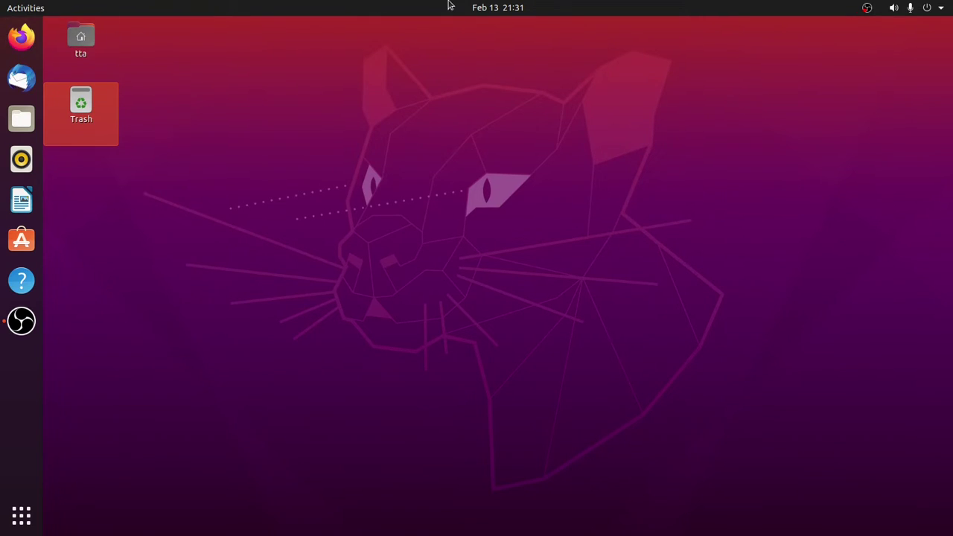
# - View the calendar and notifications from the clock, and close them again
pyautogui.click(493, 9)
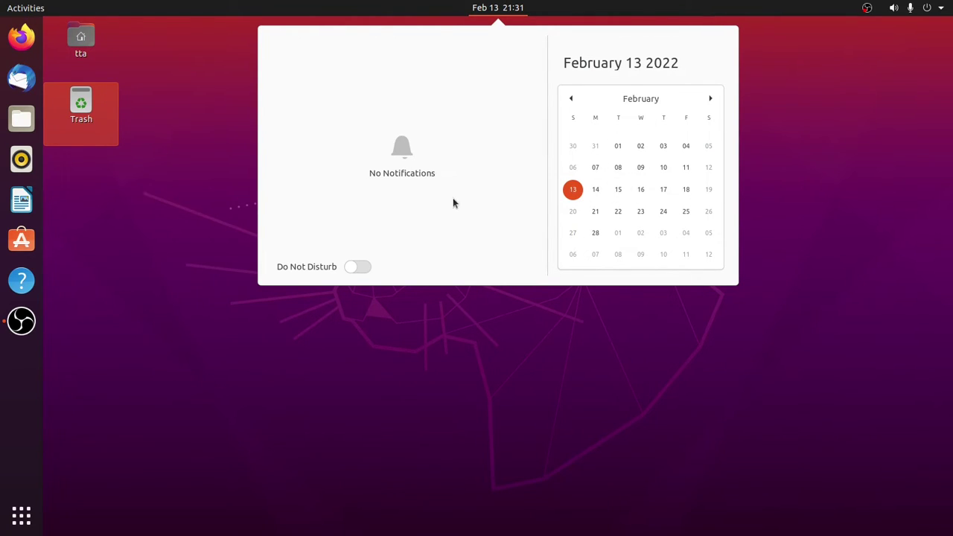
pyautogui.click(772, 177)
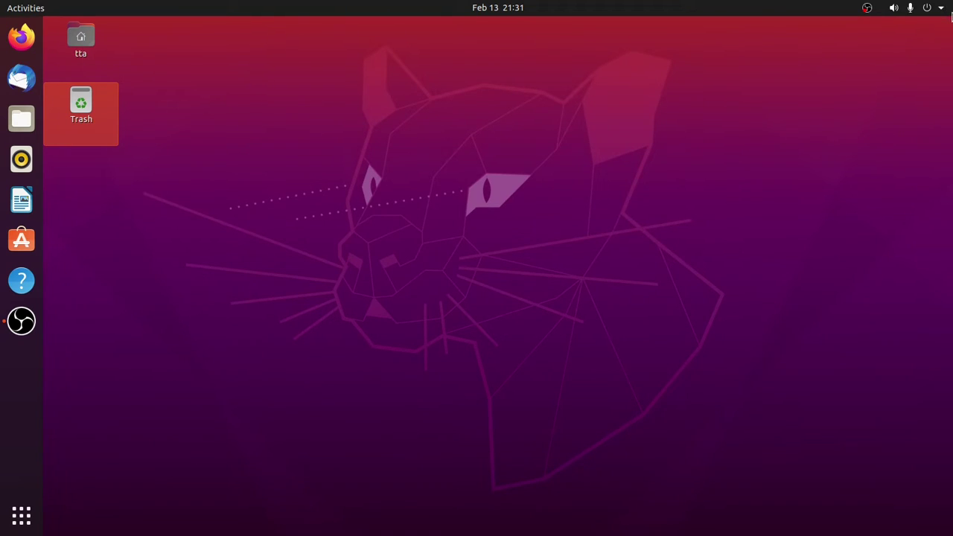
# - Open the system Settings, view the Power settings, and close the window
pyautogui.click(943, 10)
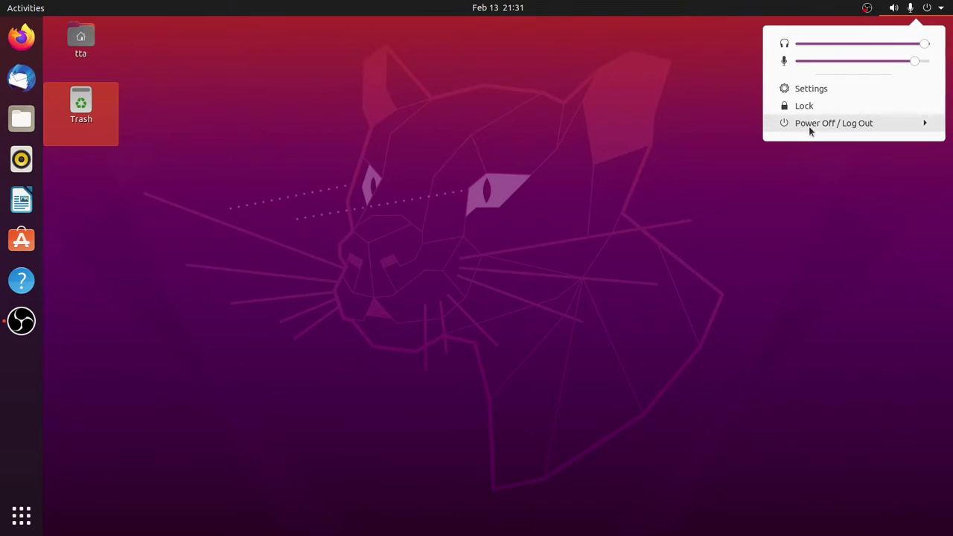
pyautogui.click(818, 88)
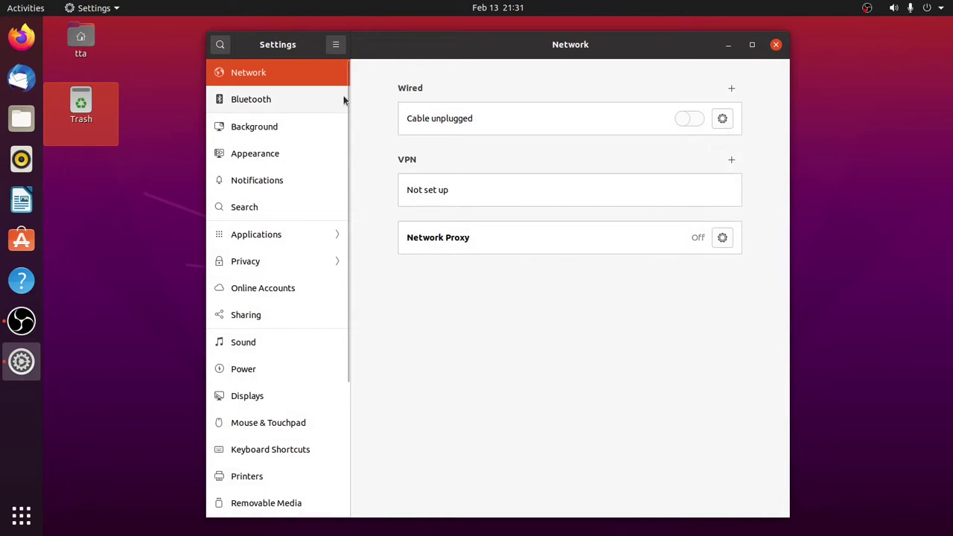
pyautogui.moveTo(347, 99)
pyautogui.mouseDown()
pyautogui.moveTo(356, 251)
pyautogui.moveTo(353, 99)
pyautogui.mouseUp()
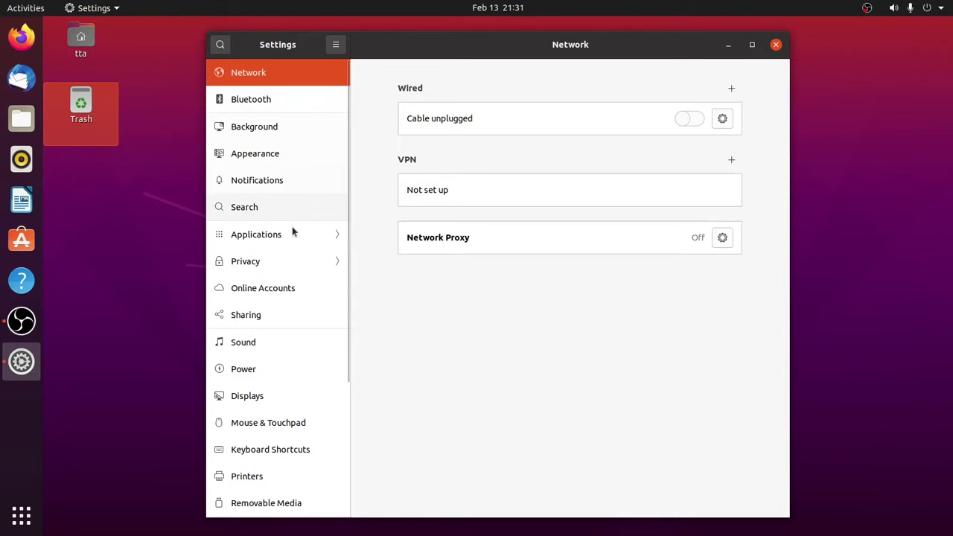
pyautogui.click(267, 369)
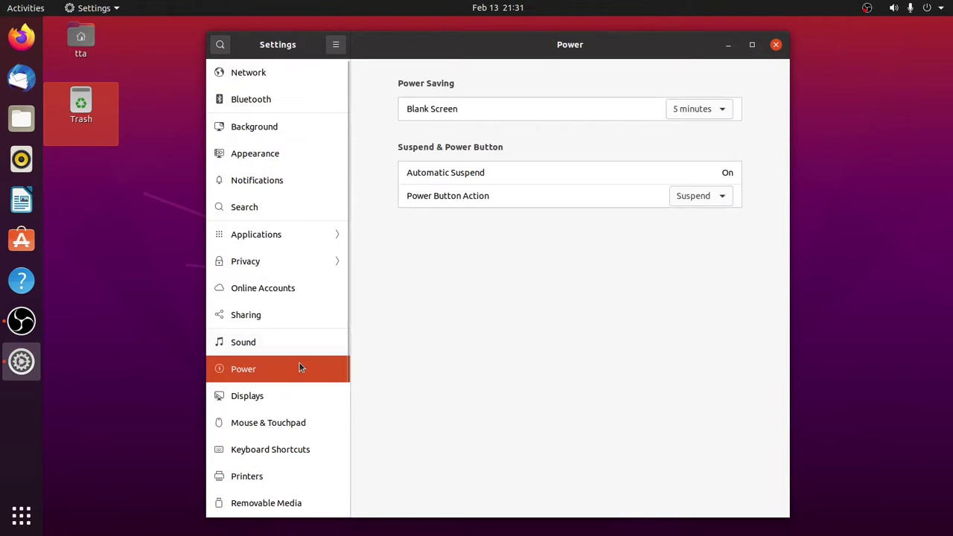
pyautogui.click(777, 45)
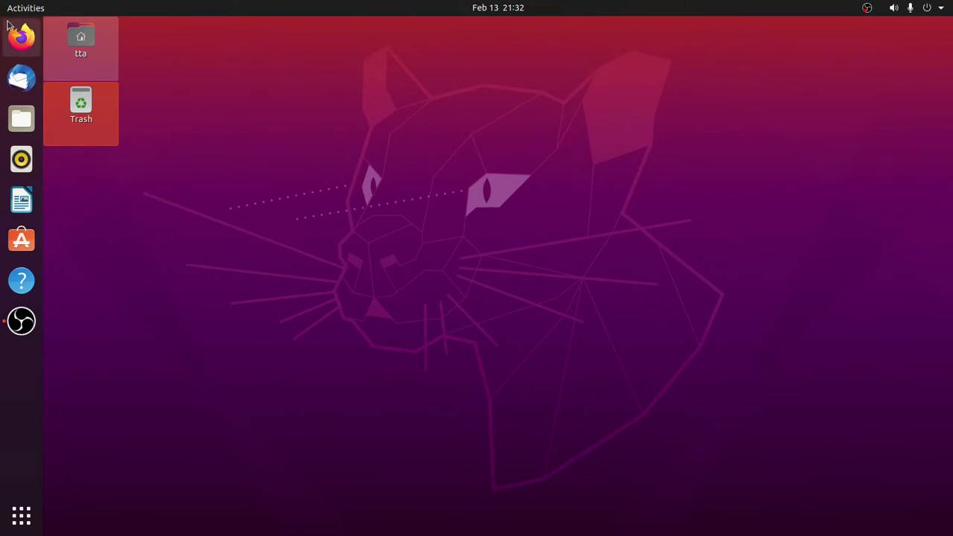
# - Show the Activities overview of open windows and return to the desktop
pyautogui.click(39, 10)
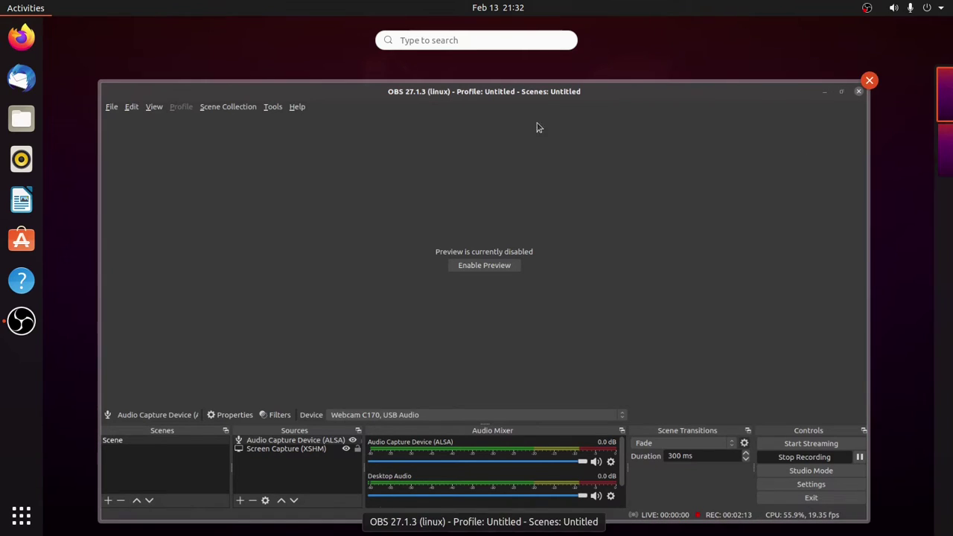
pyautogui.click(83, 183)
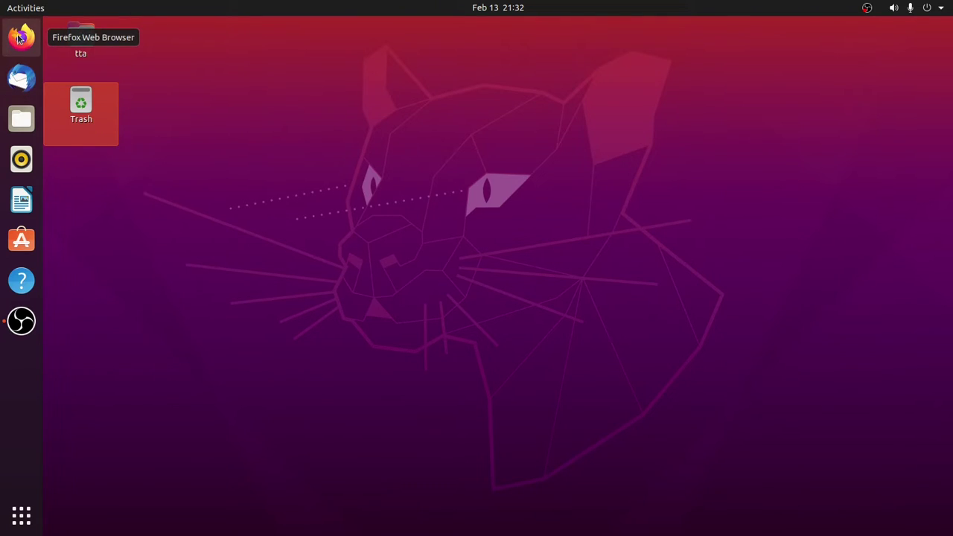
# - Launch Thunderbird to view its account setup, move its window, close the privacy page tab, and quit it
pyautogui.click(21, 80)
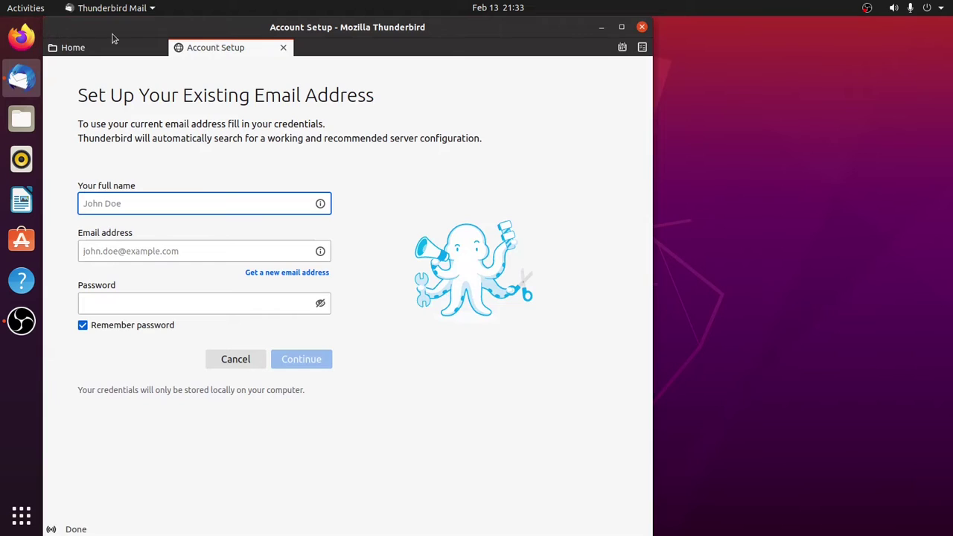
pyautogui.moveTo(113, 39); pyautogui.dragTo(362, 78)
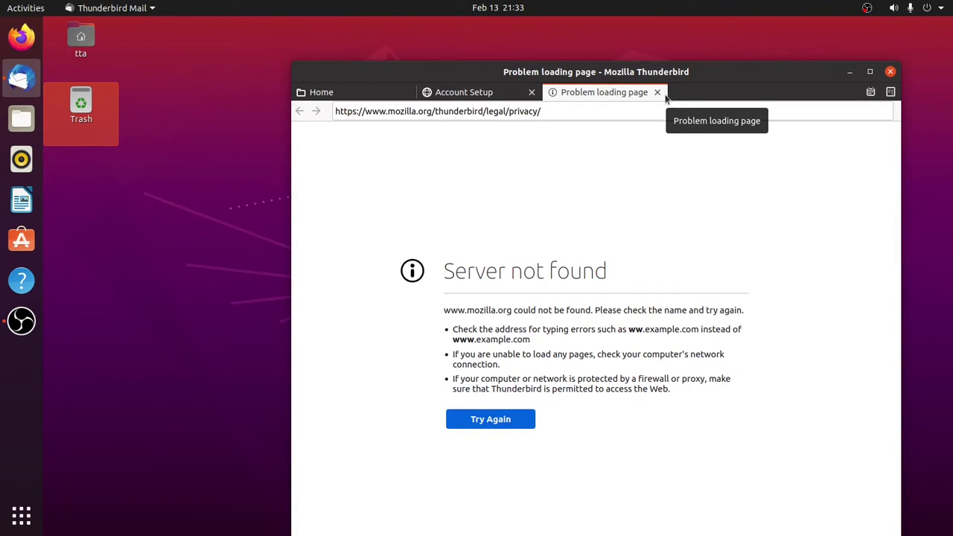
pyautogui.click(658, 93)
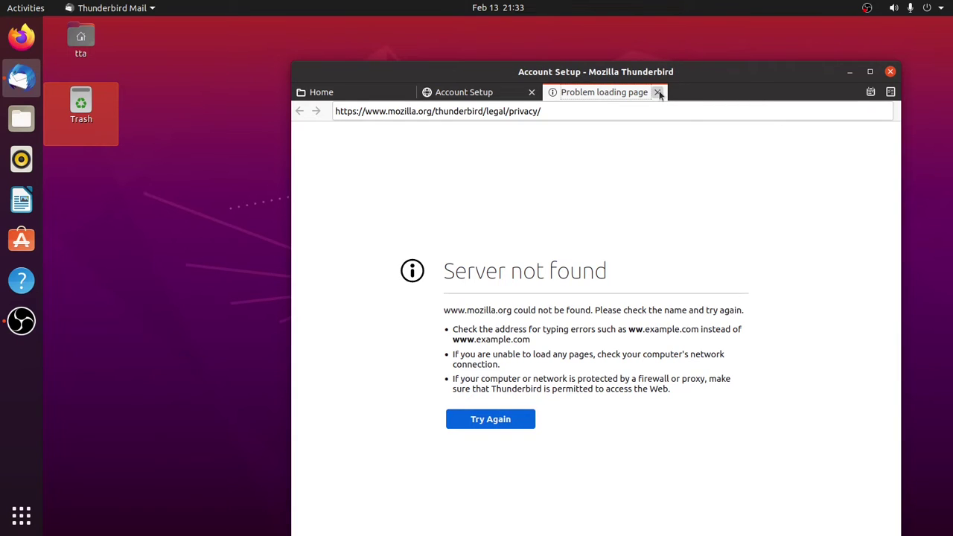
pyautogui.click(659, 93)
pyautogui.click(891, 73)
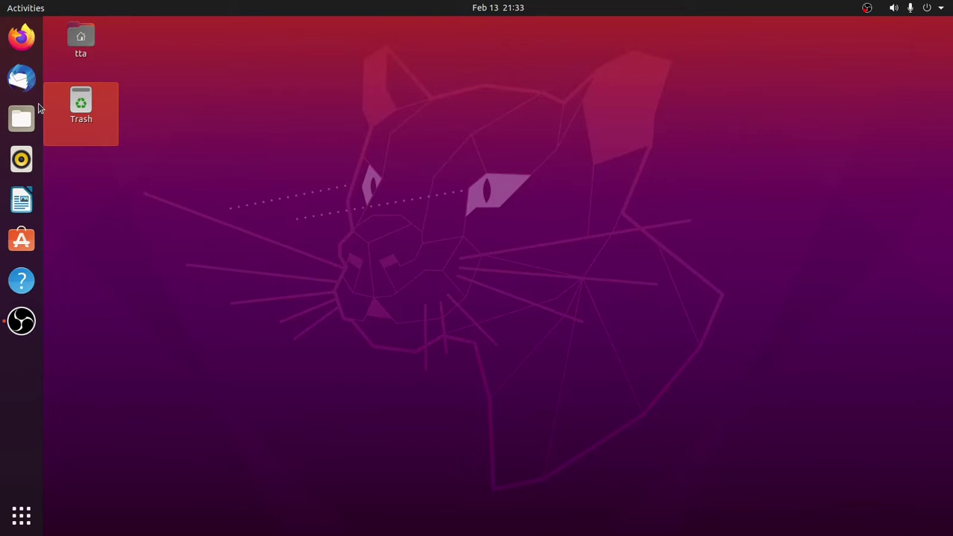
# - Open the Files manager and look into the Pictures and Videos folders of the home directory
pyautogui.click(22, 117)
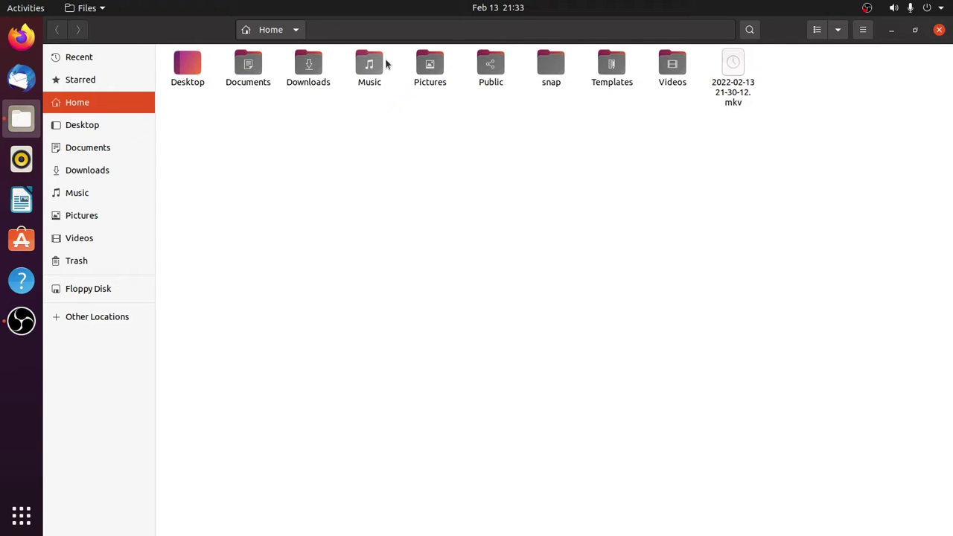
pyautogui.doubleClick(429, 66)
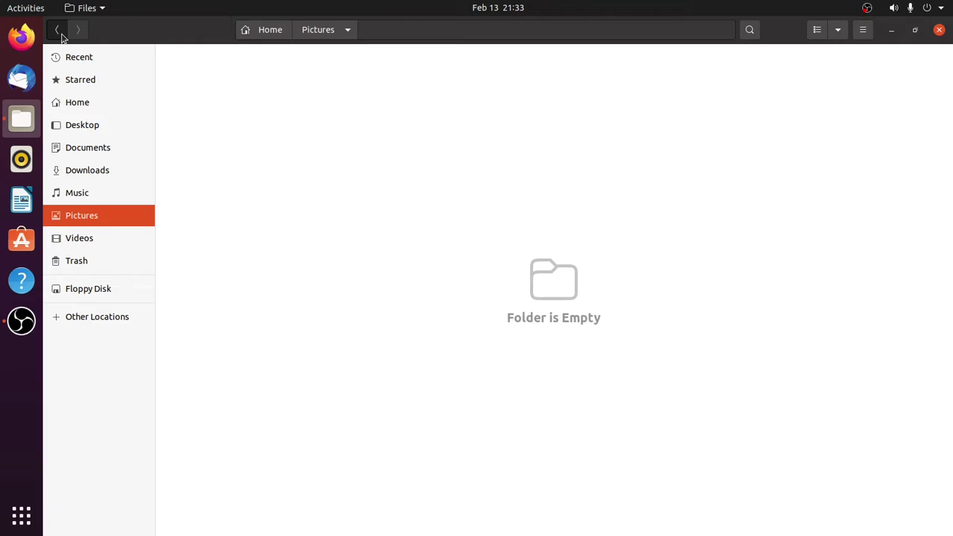
pyautogui.click(58, 30)
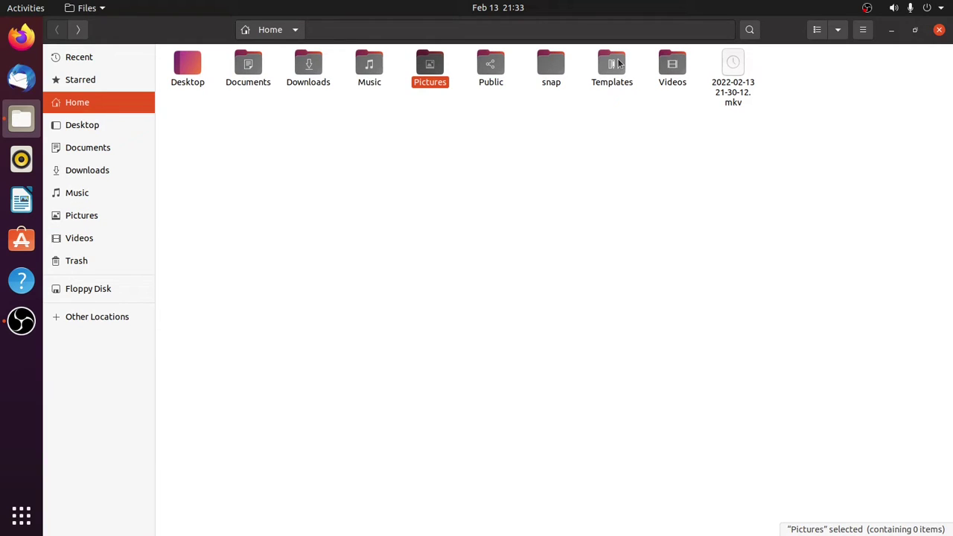
pyautogui.doubleClick(672, 64)
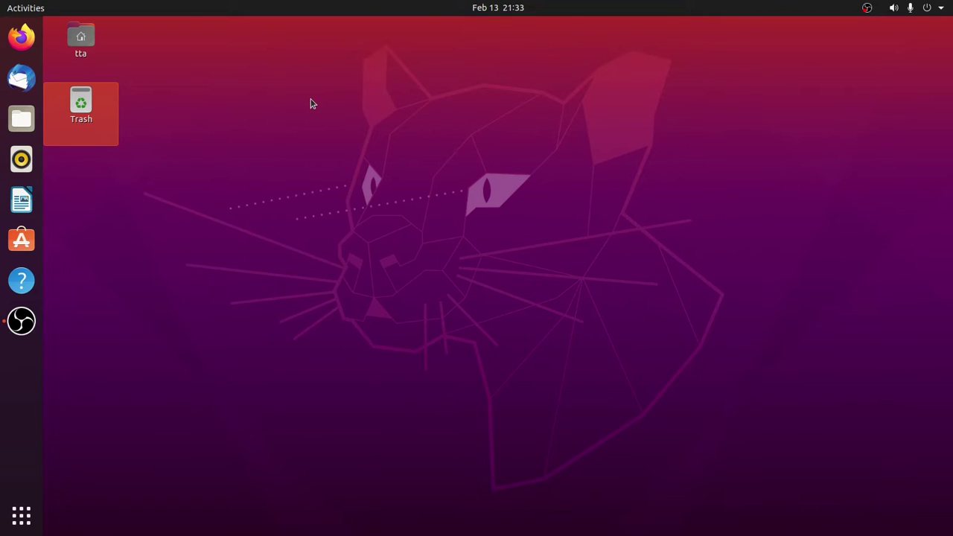
# - Search the applications for "lib", launch LibreOffice Writer, and enter the text "xyz" in the blank document
pyautogui.press('super')
pyautogui.write('lib')
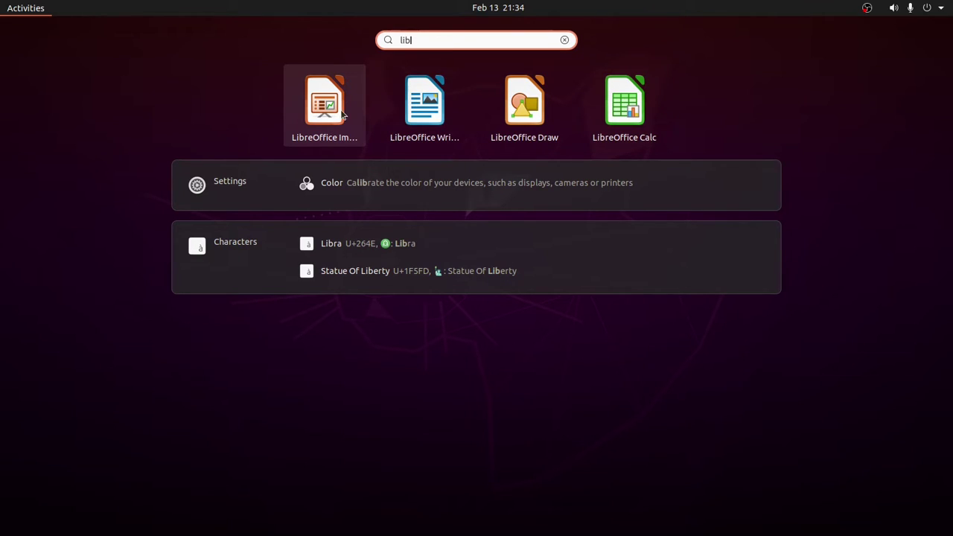
pyautogui.click(422, 107)
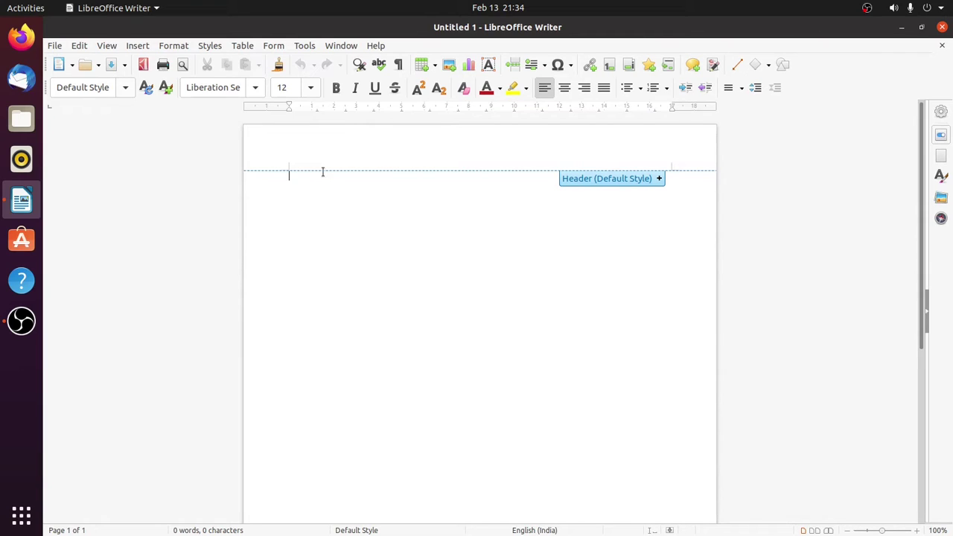
pyautogui.write('xyz')
# - Start saving the document as a new file in the Documents folder and name it "xyz"
pyautogui.hotkey('alt', 'f')
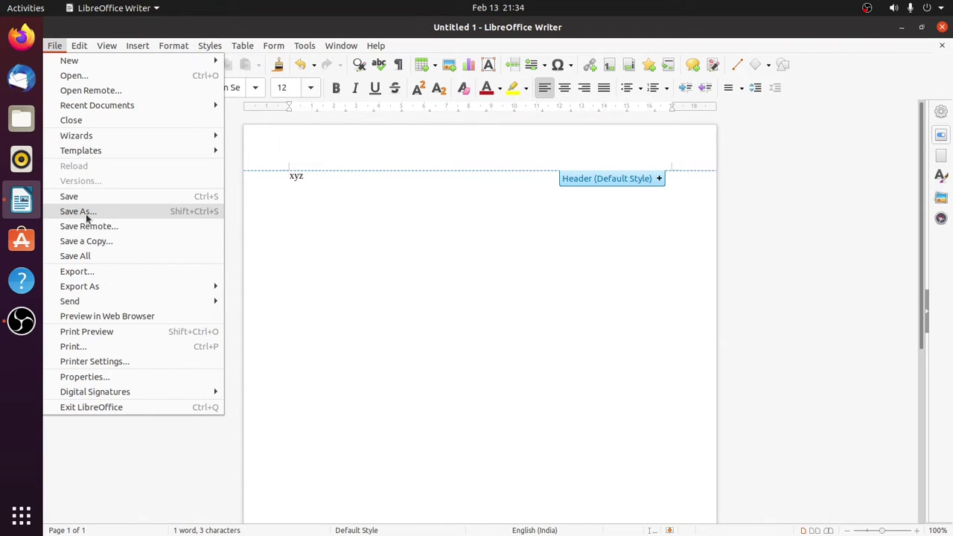
pyautogui.click(87, 213)
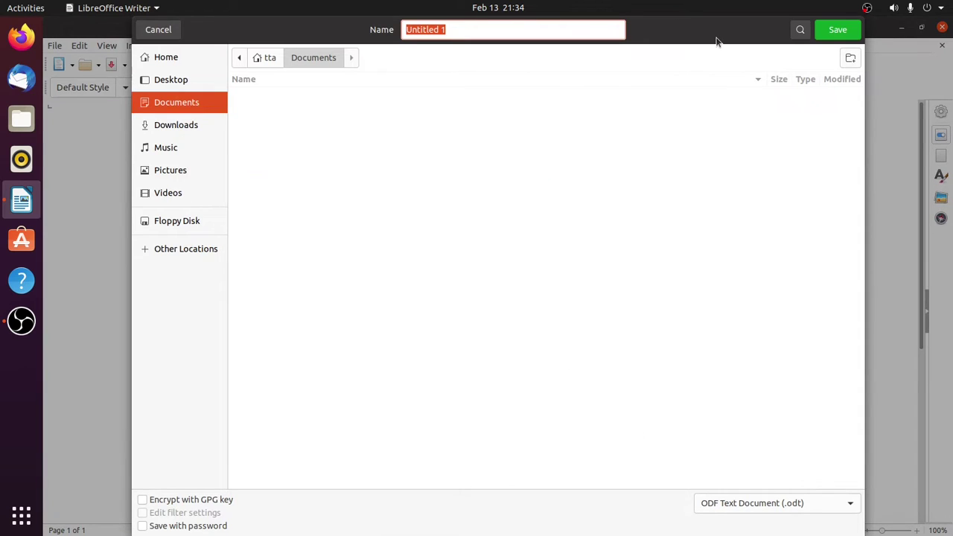
pyautogui.moveTo(713, 31); pyautogui.dragTo(677, 39)
pyautogui.moveTo(465, 28); pyautogui.dragTo(394, 42)
pyautogui.write('xyz')
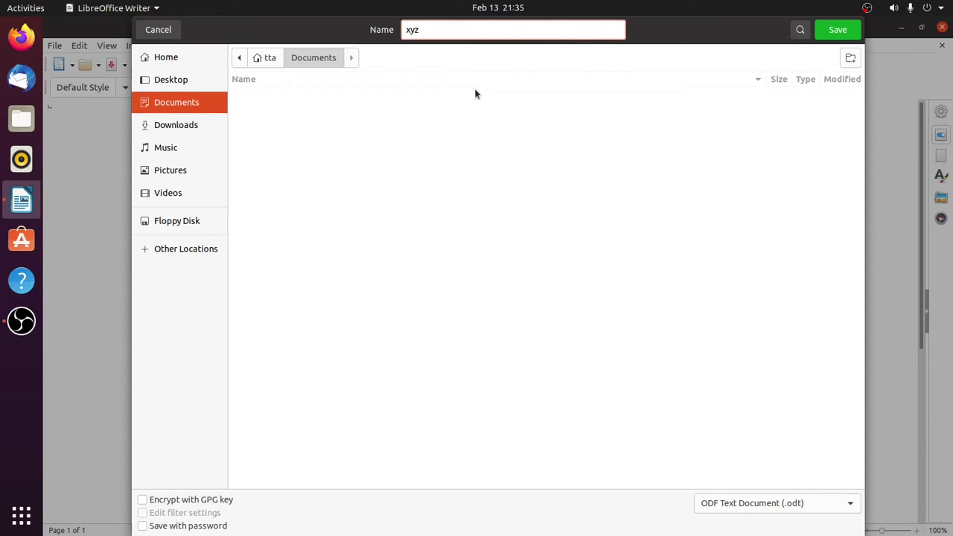
# - Set the file type to Word 2007–365 (.docx) and save the document, keeping the Word format
pyautogui.click(779, 503)
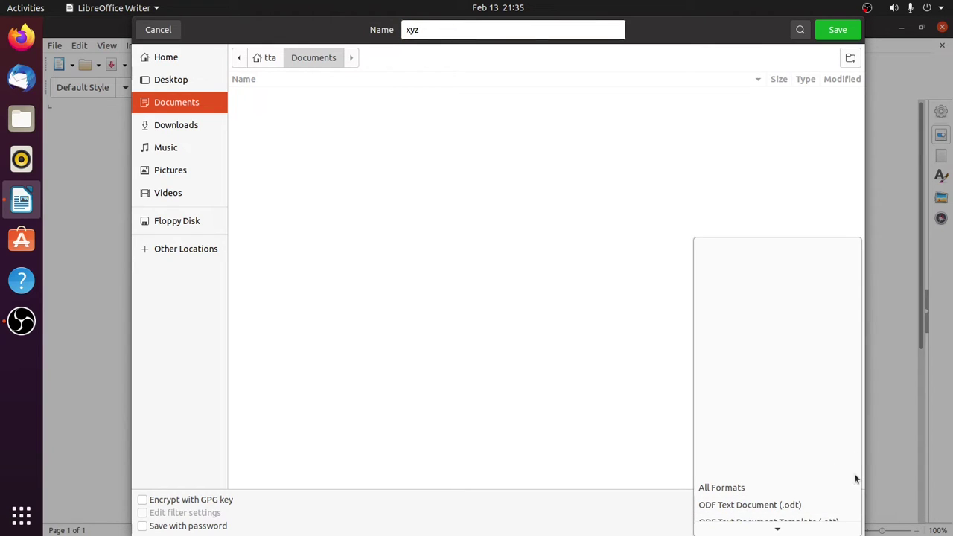
pyautogui.click(849, 507)
pyautogui.click(812, 508)
pyautogui.click(803, 511)
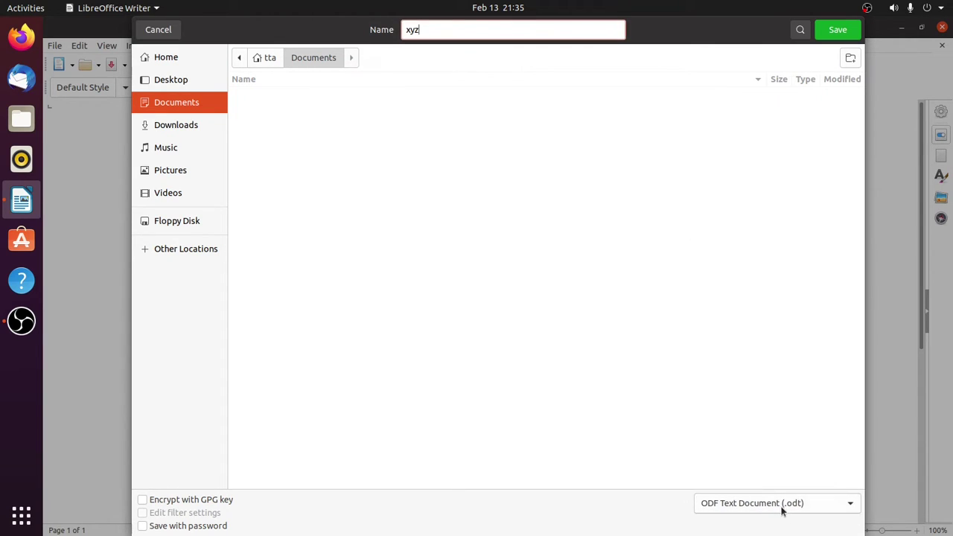
pyautogui.click(782, 507)
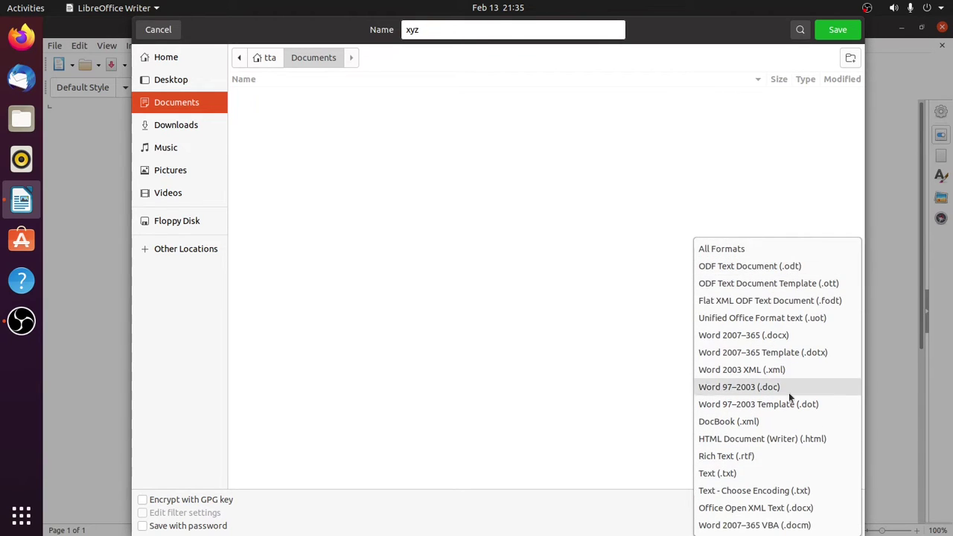
pyautogui.click(772, 337)
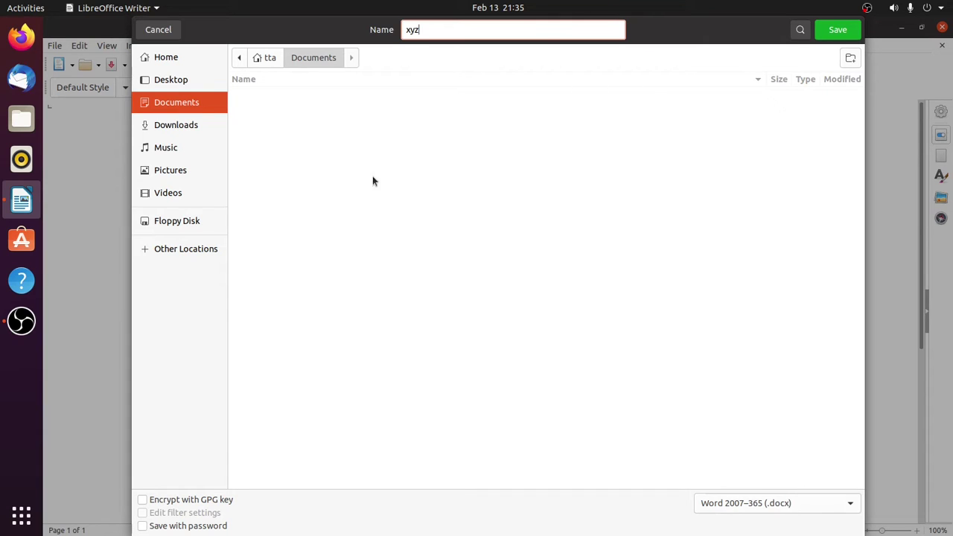
pyautogui.click(843, 33)
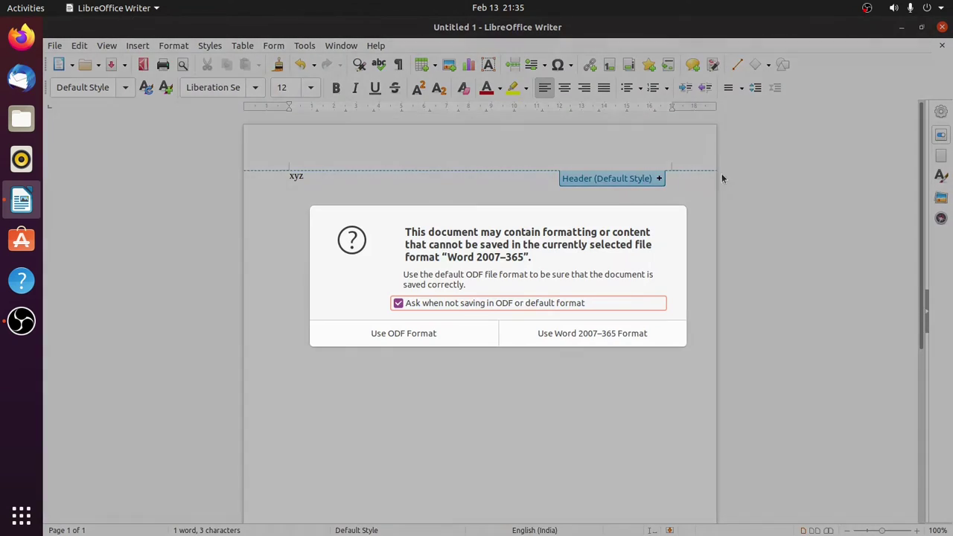
pyautogui.click(400, 304)
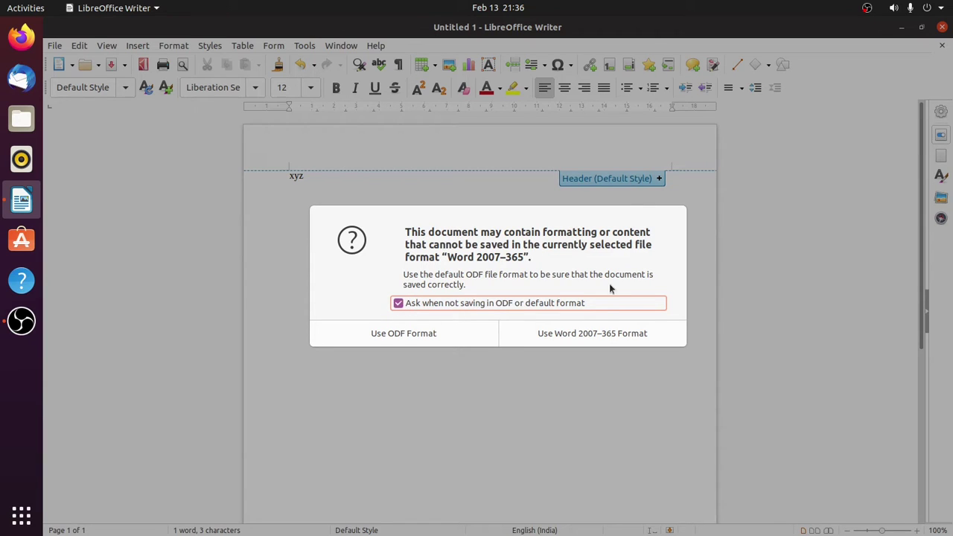
pyautogui.click(589, 335)
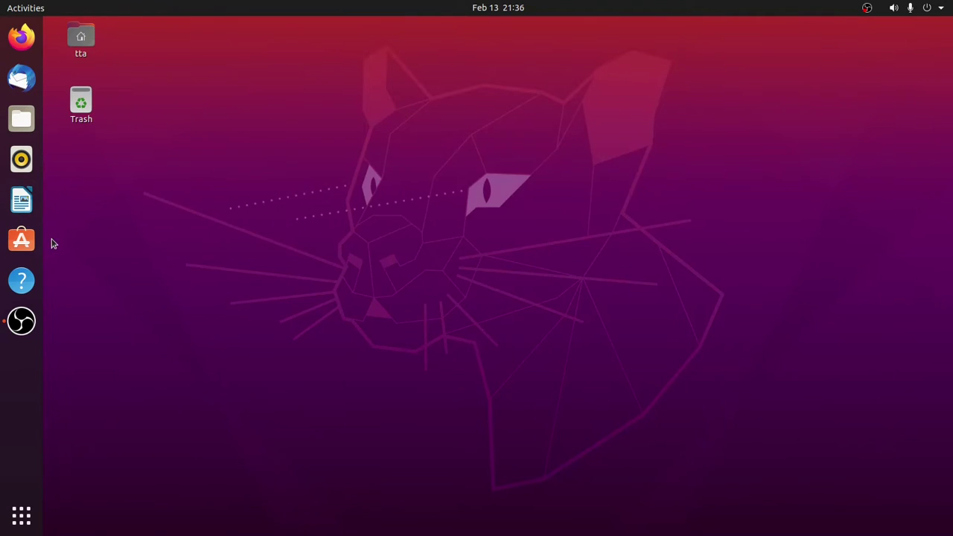
# - Switch to Ubuntu Software and open the details page of the featured app Kdenlive
pyautogui.click(20, 251)
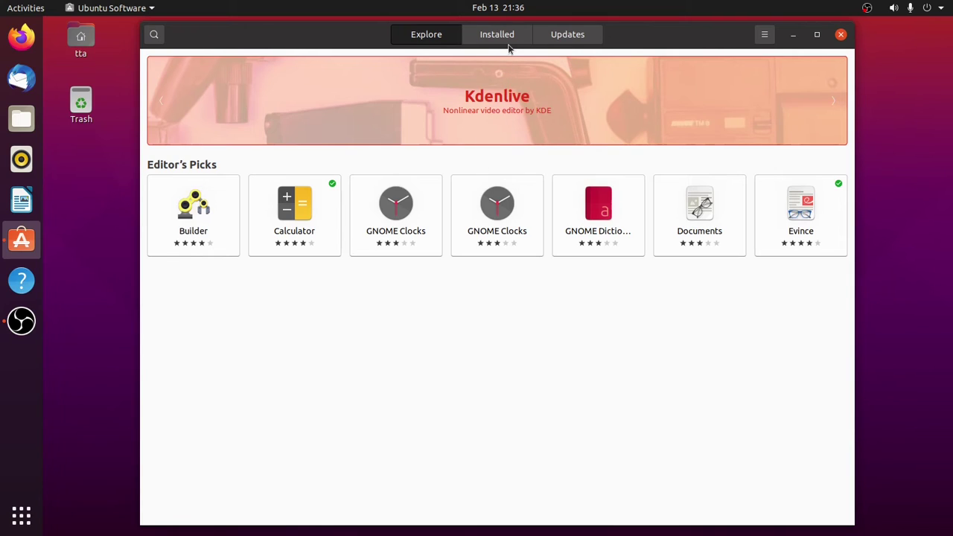
pyautogui.click(480, 109)
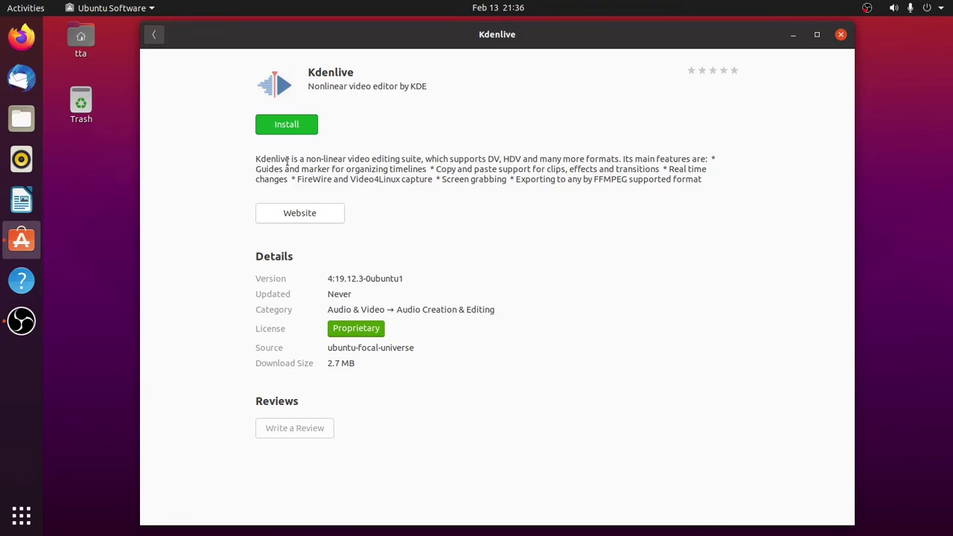
# - Start installing Kdenlive from its details page
pyautogui.click(281, 125)
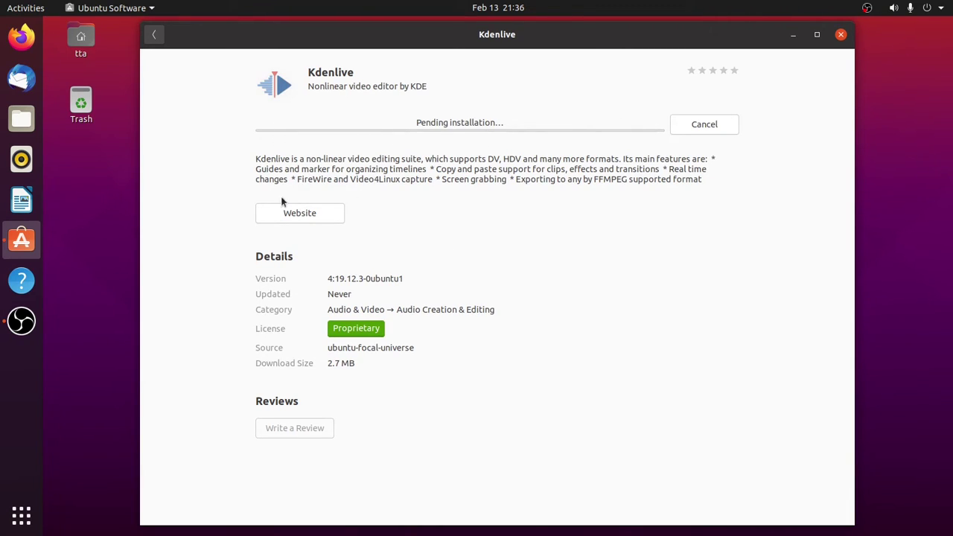
# - Open the Ubuntu Desktop Guide, look over its help topics, and close both the guide and Ubuntu Software
pyautogui.click(20, 280)
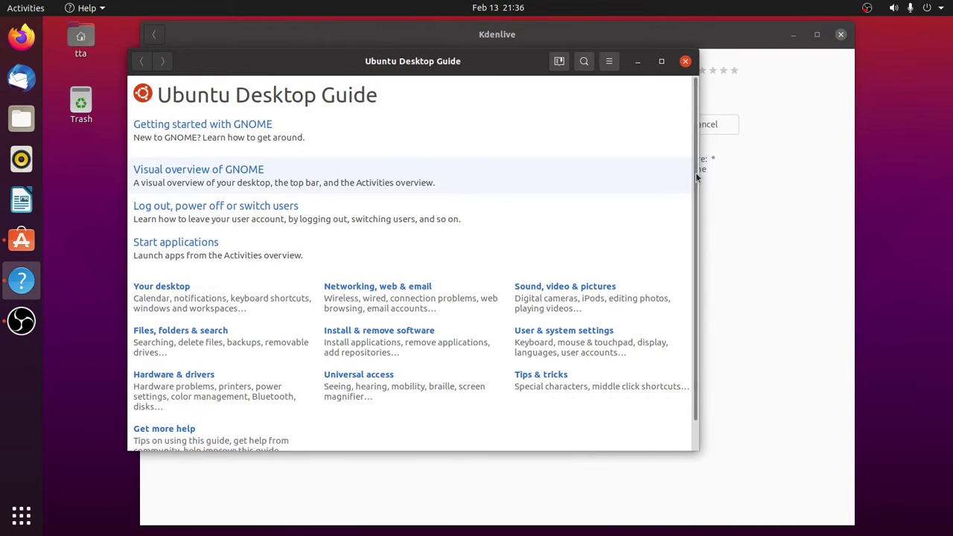
pyautogui.scroll(-1, 690, 224)
pyautogui.scroll(1, 689, 223)
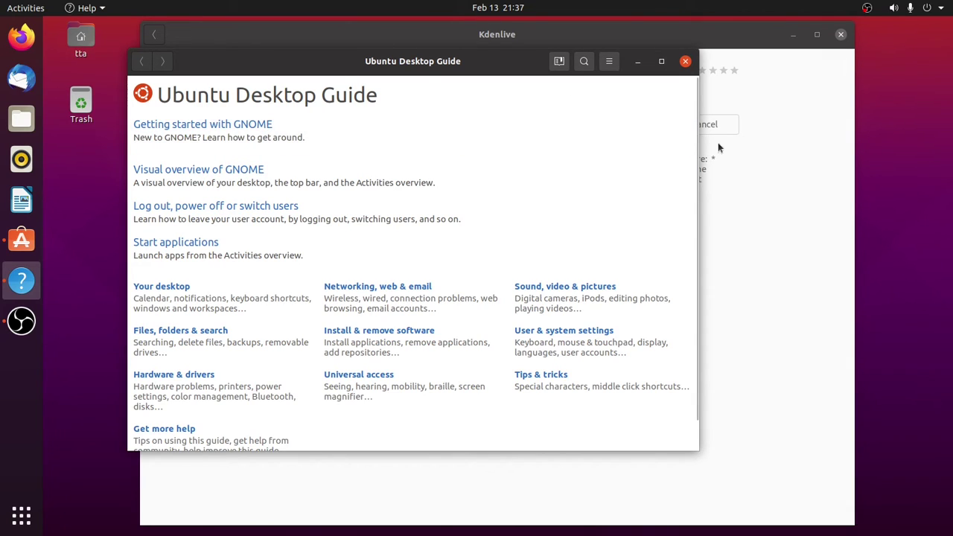
pyautogui.click(686, 61)
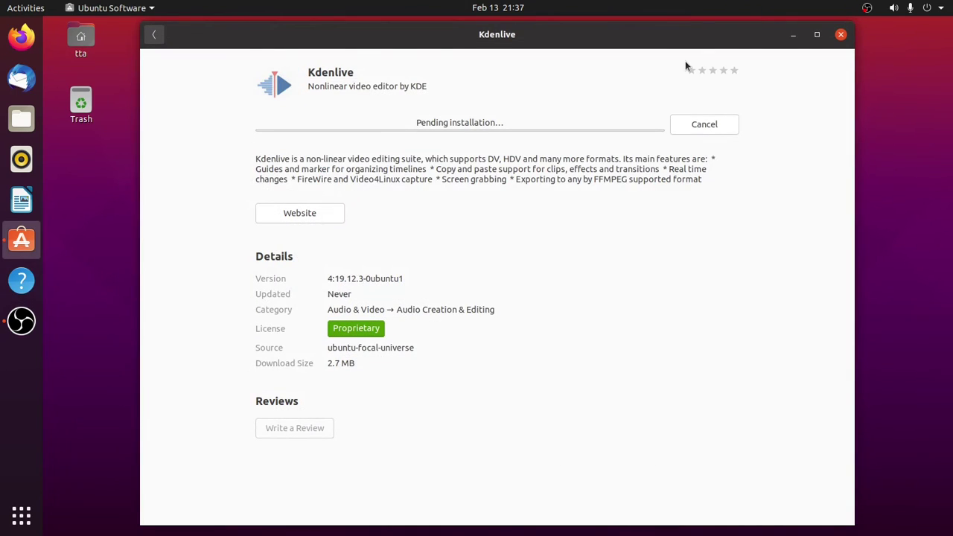
pyautogui.hotkey('ctrl', 'q')
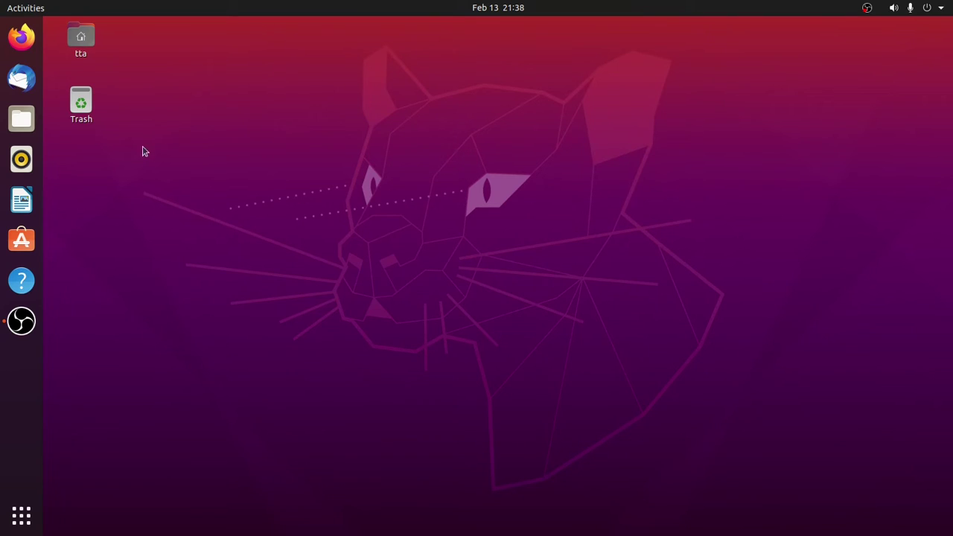
# - Open and close the Home folder in Files, and briefly bring up OBS Studio before minimizing it
pyautogui.click(21, 119)
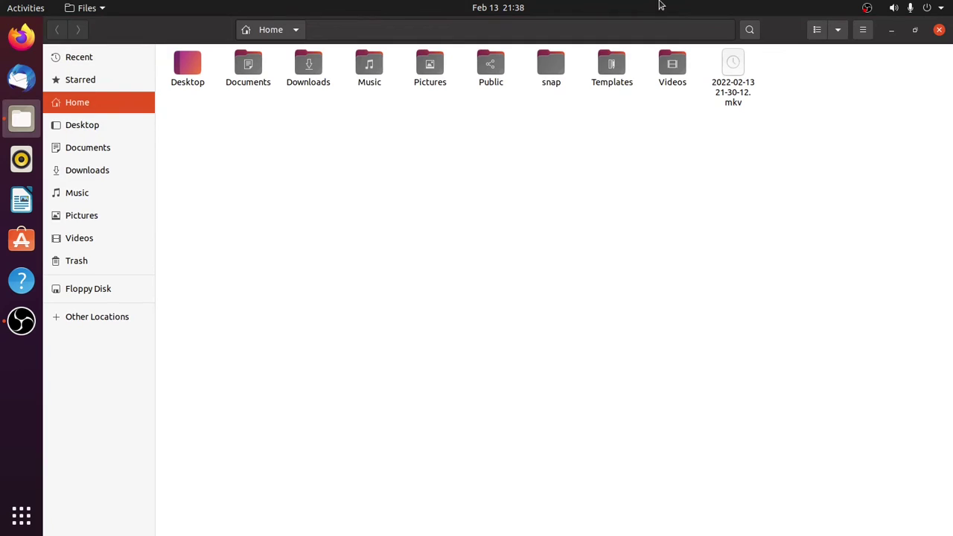
pyautogui.click(939, 30)
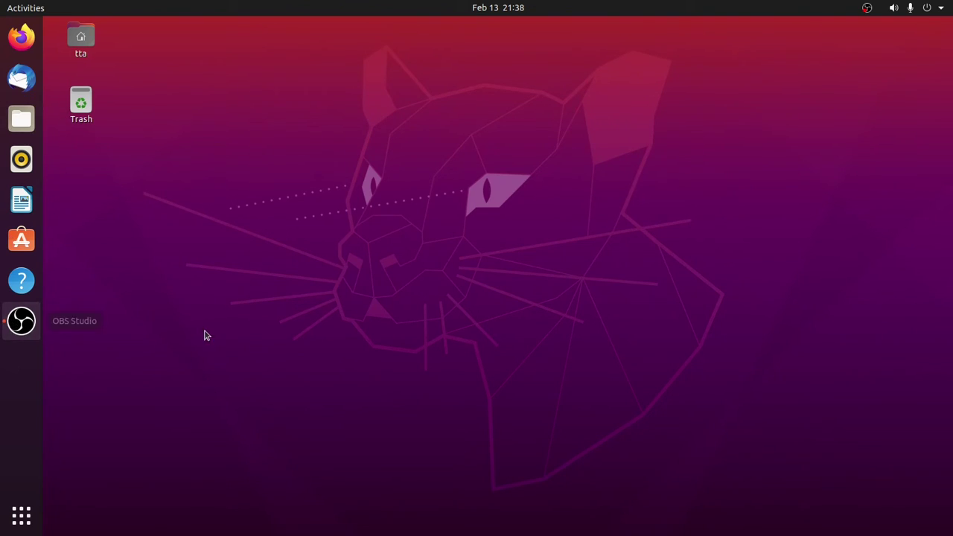
pyautogui.click(21, 322)
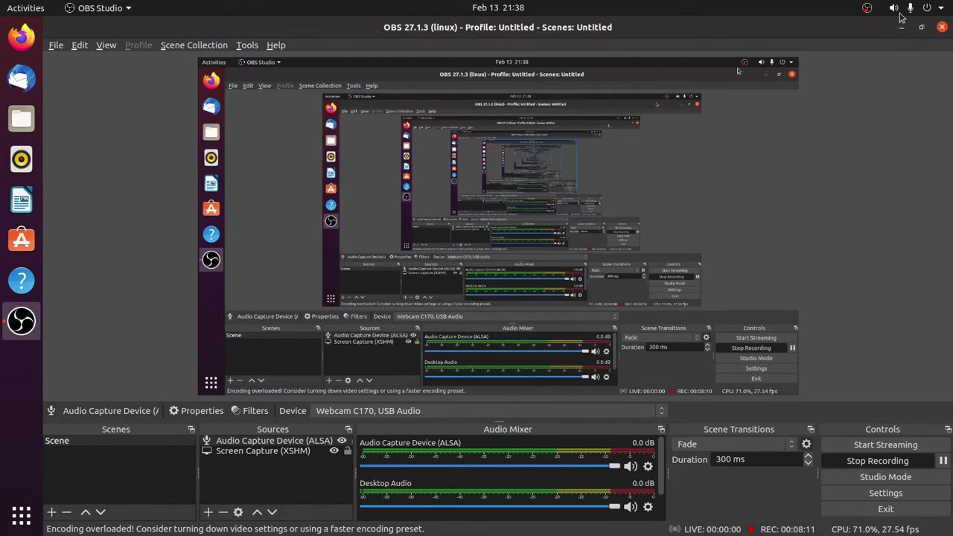
pyautogui.click(903, 28)
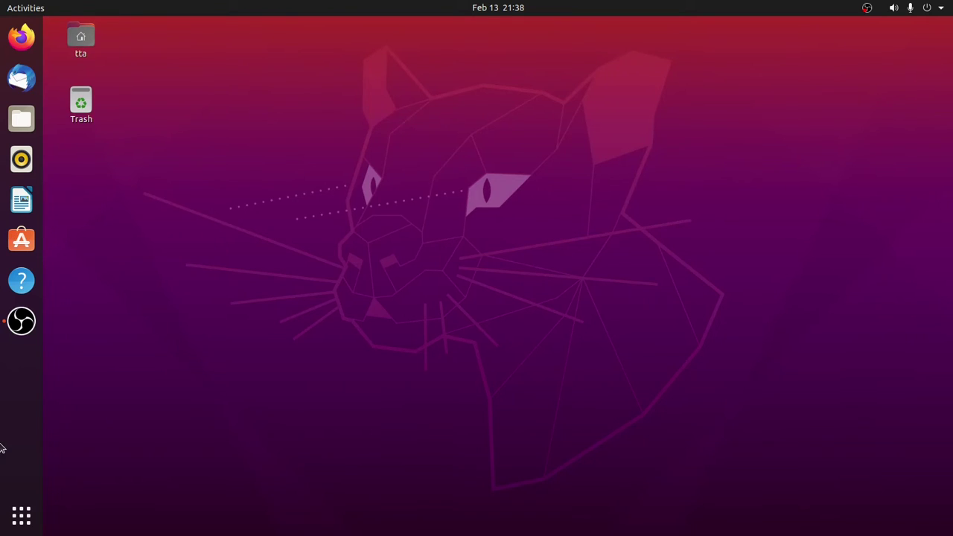
# - Open the activities overview, switch back and forth between the two workspaces, and leave the overview on the empty second workspace
pyautogui.click(19, 5)
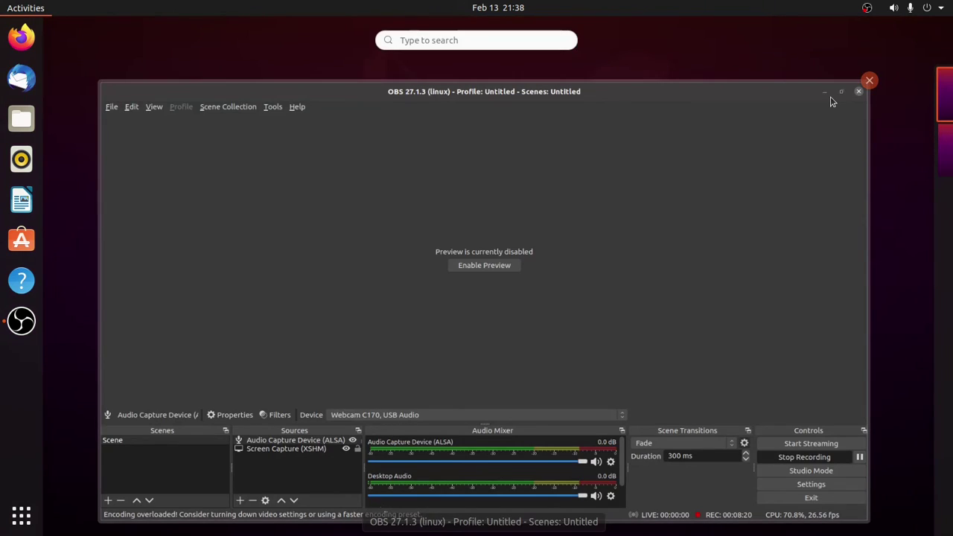
pyautogui.moveTo(922, 197)
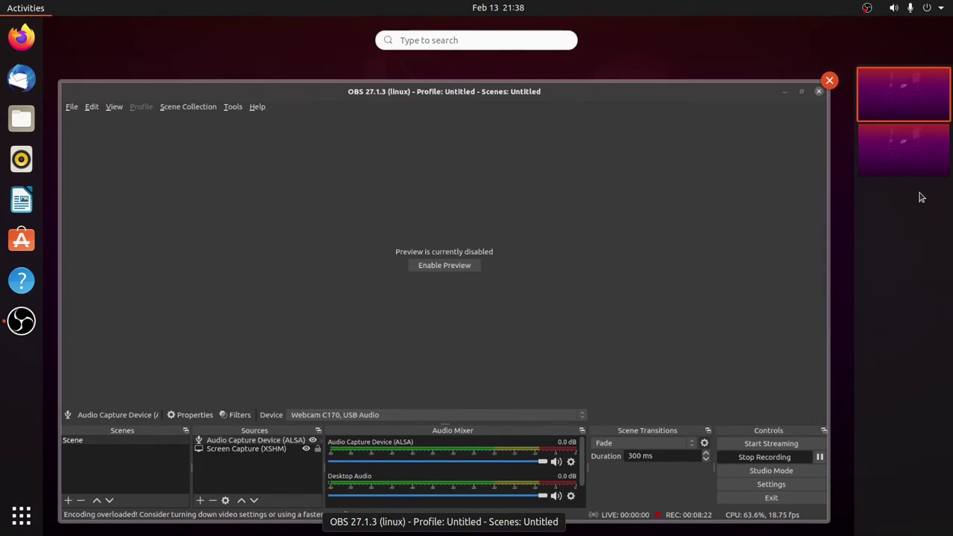
pyautogui.click(929, 167)
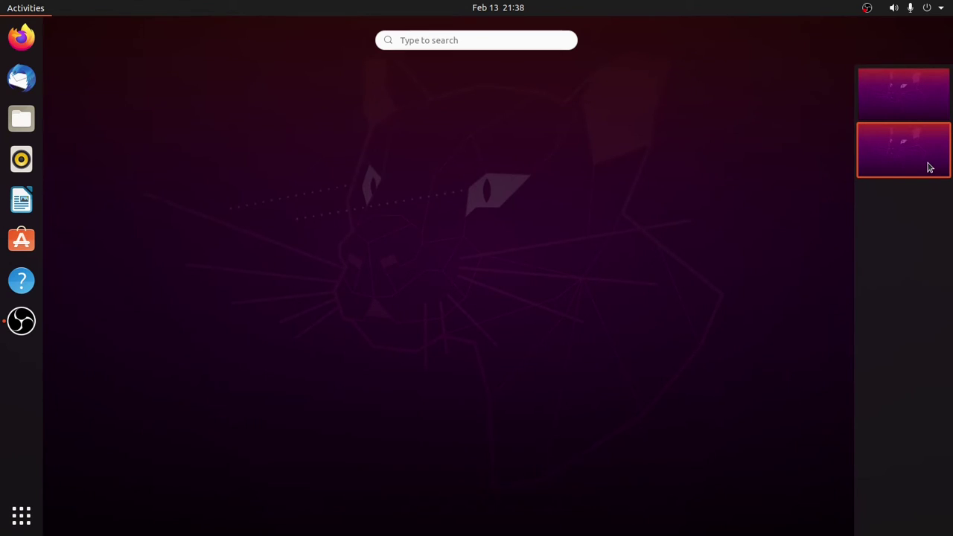
pyautogui.click(897, 98)
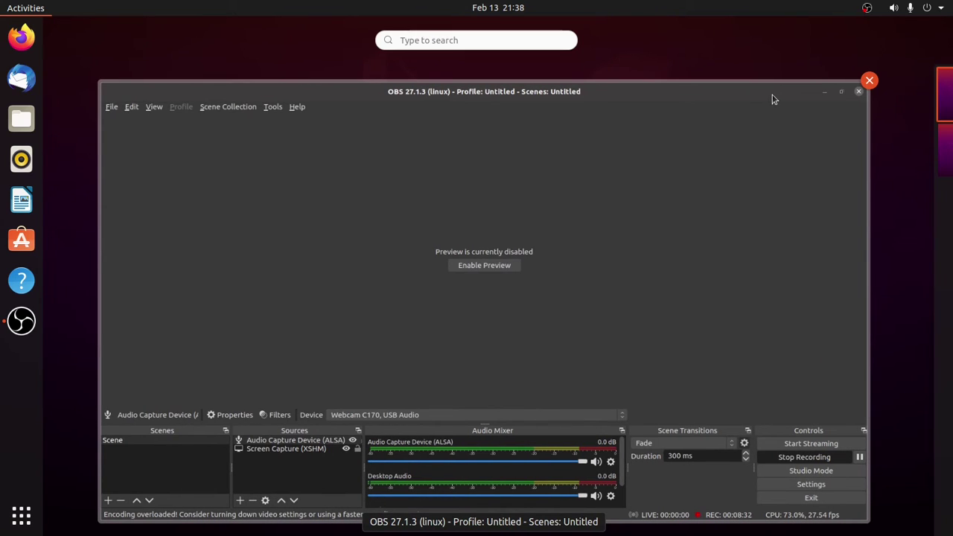
pyautogui.moveTo(917, 177)
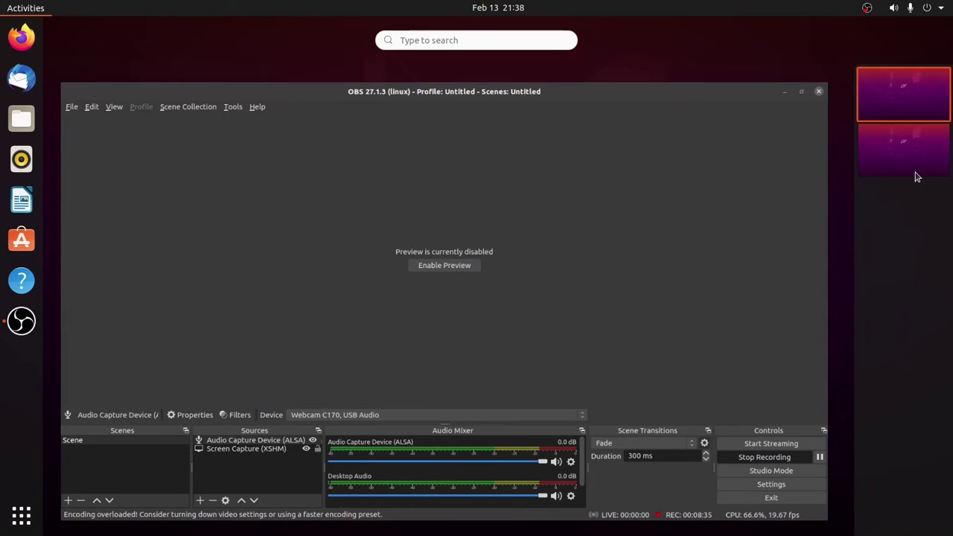
pyautogui.click(916, 164)
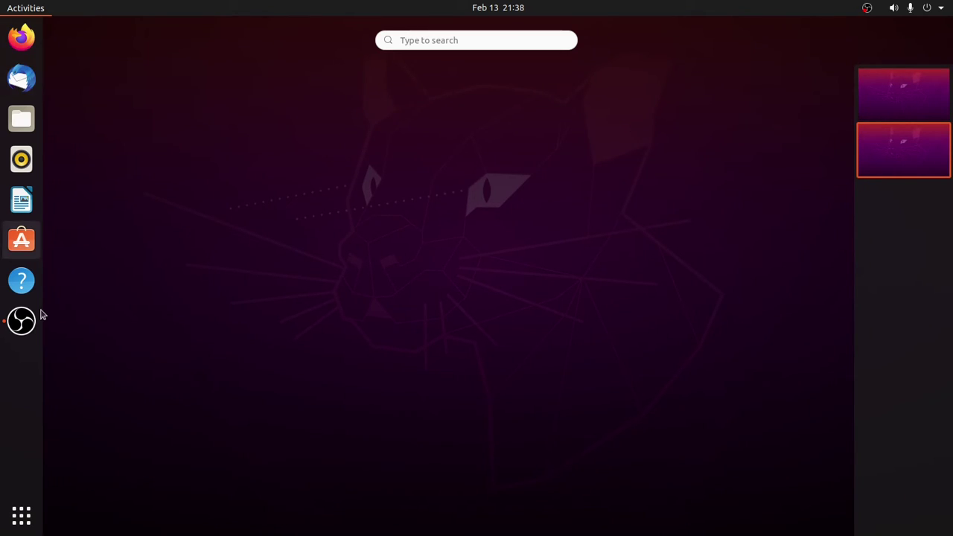
pyautogui.click(339, 337)
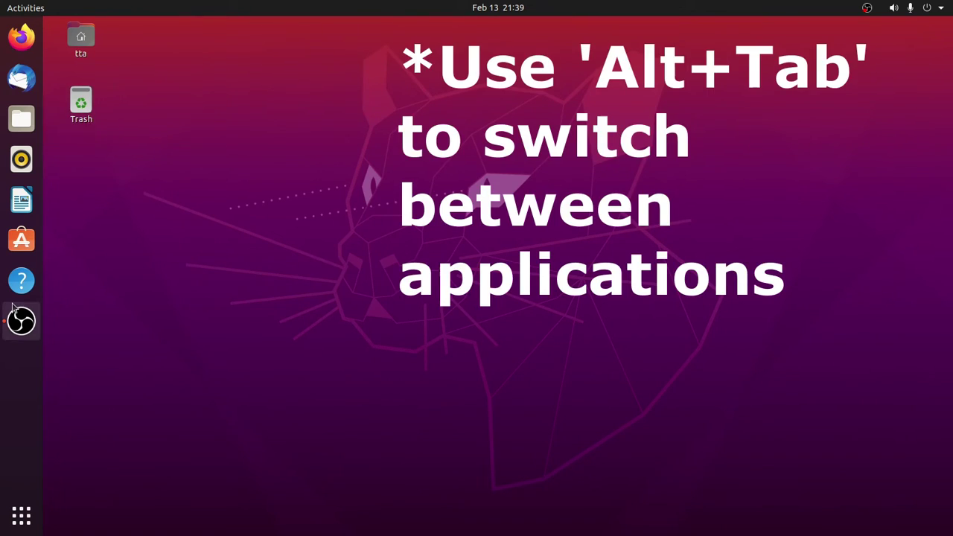
# - Launch Rhythmbox on the second workspace and try the application switcher
pyautogui.click(27, 164)
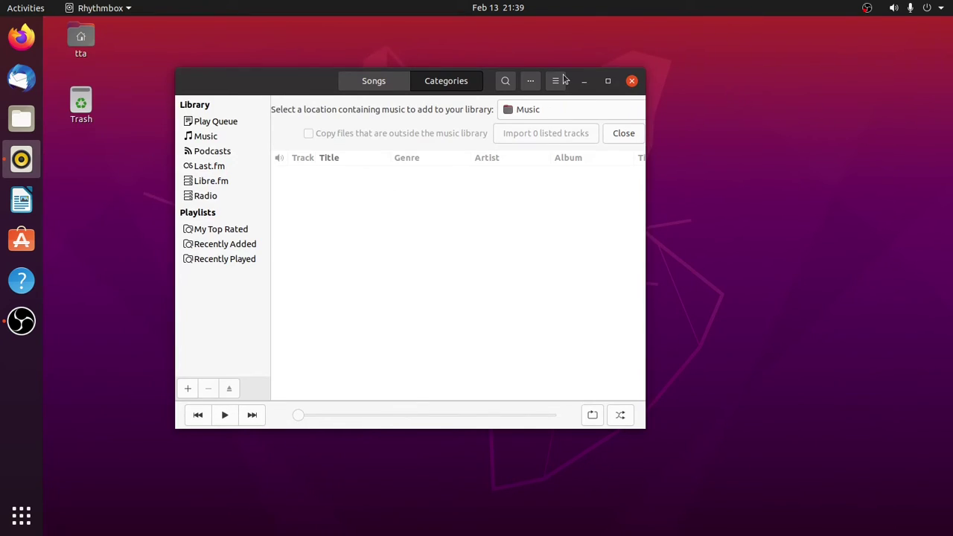
pyautogui.hotkey('alt', 'Tab')
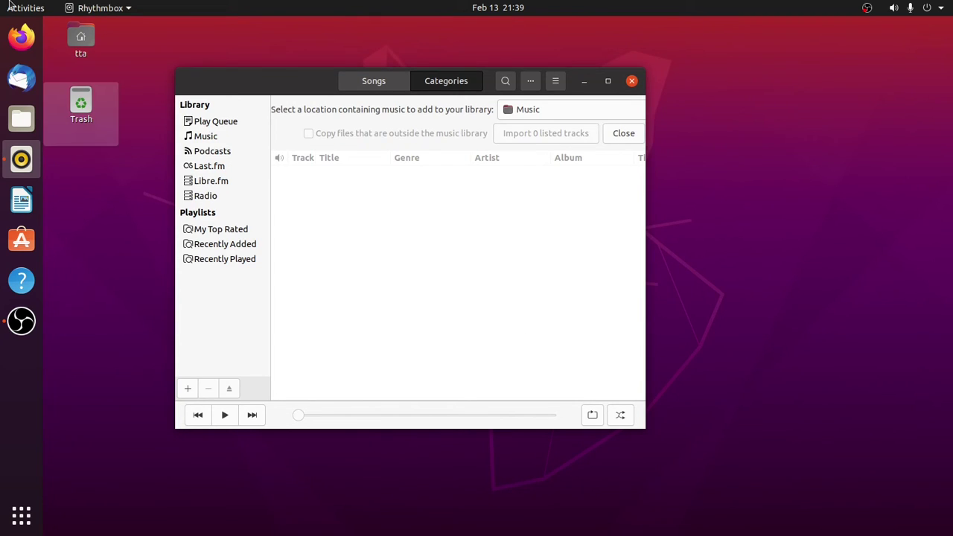
# - Return to the first workspace through the activities overview, bring up the OBS Studio window, and clear the view to the desktop
pyautogui.moveTo(9, 6)
pyautogui.click(893, 93)
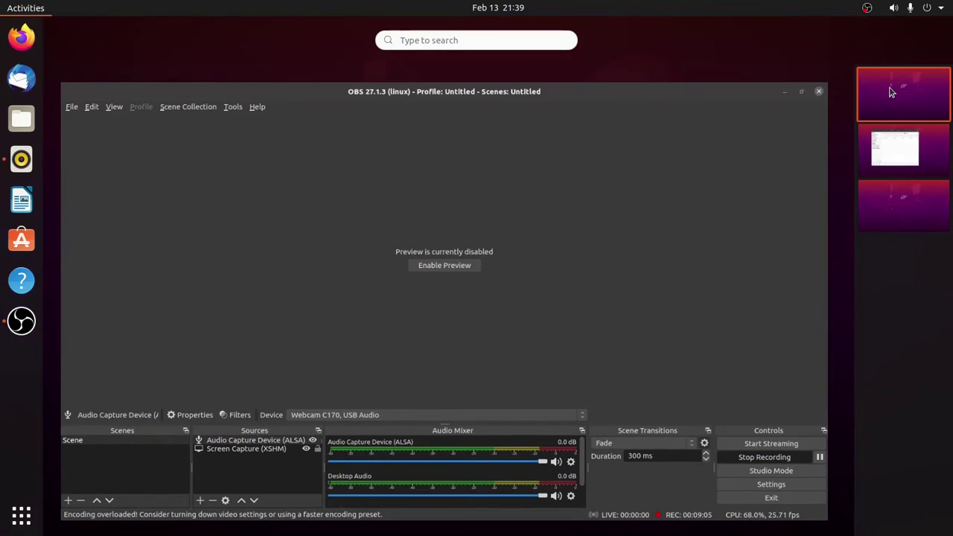
pyautogui.click(524, 114)
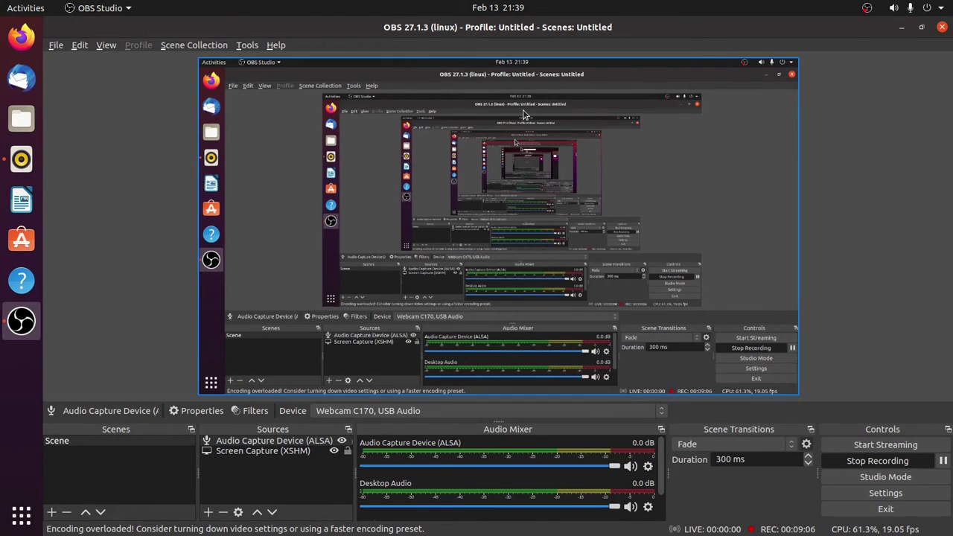
pyautogui.press('super+d')
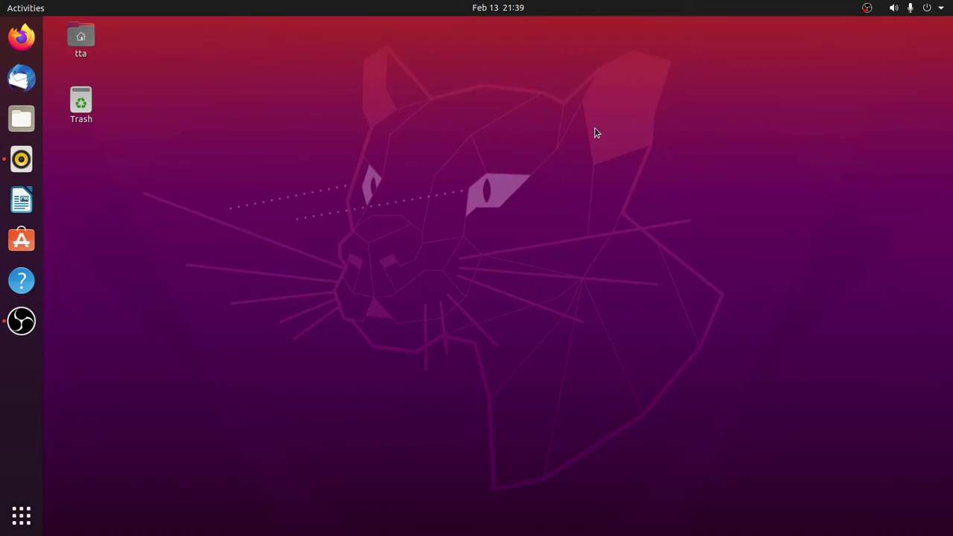
# - Bring OBS Studio forward with the application switcher and minimize its window
pyautogui.hotkey('alt', 'Tab')
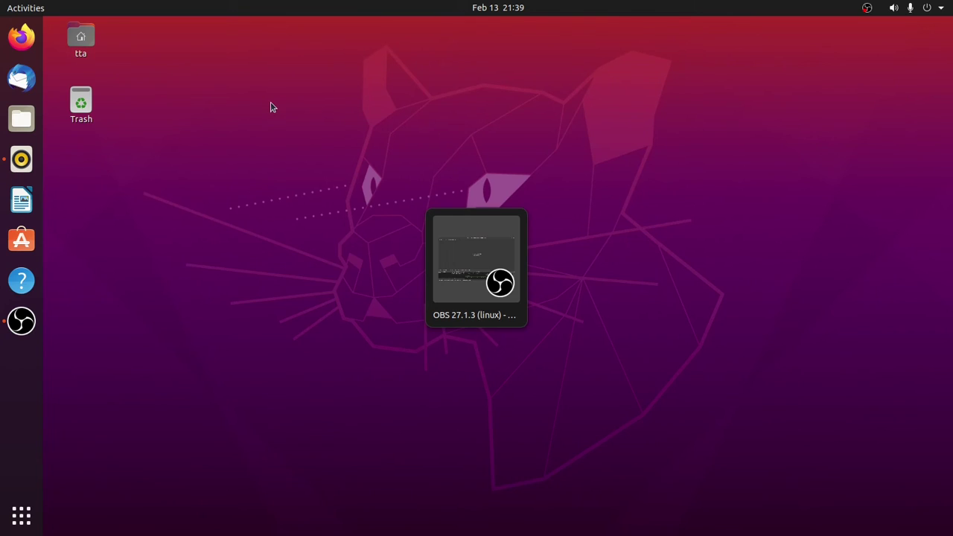
pyautogui.hotkey('alt', 'Tab')
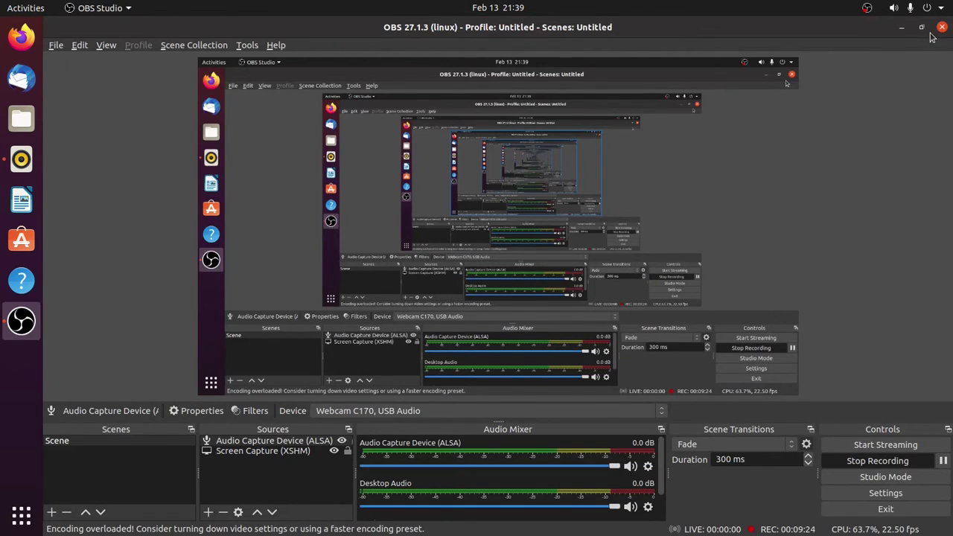
pyautogui.click(902, 27)
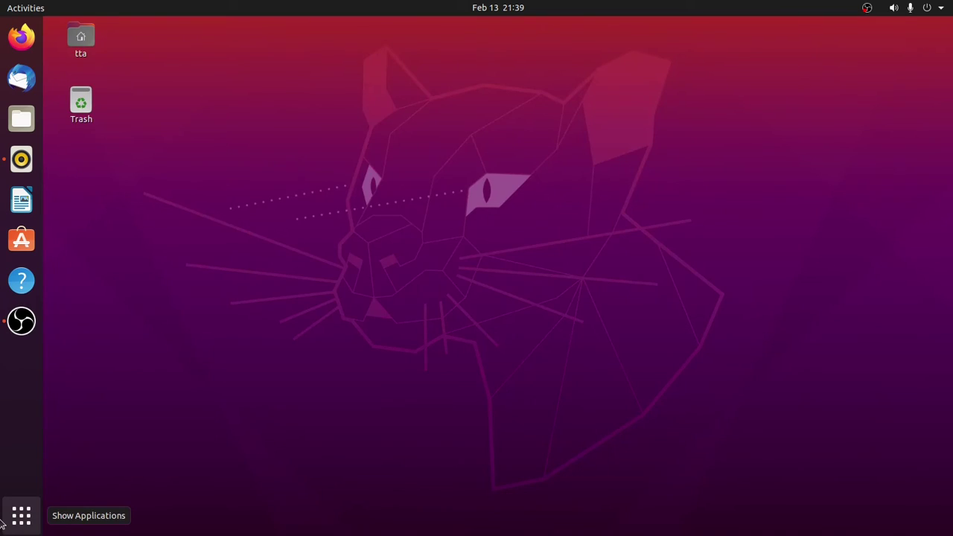
# - Display all installed applications and open Settings through the application search
pyautogui.click(21, 515)
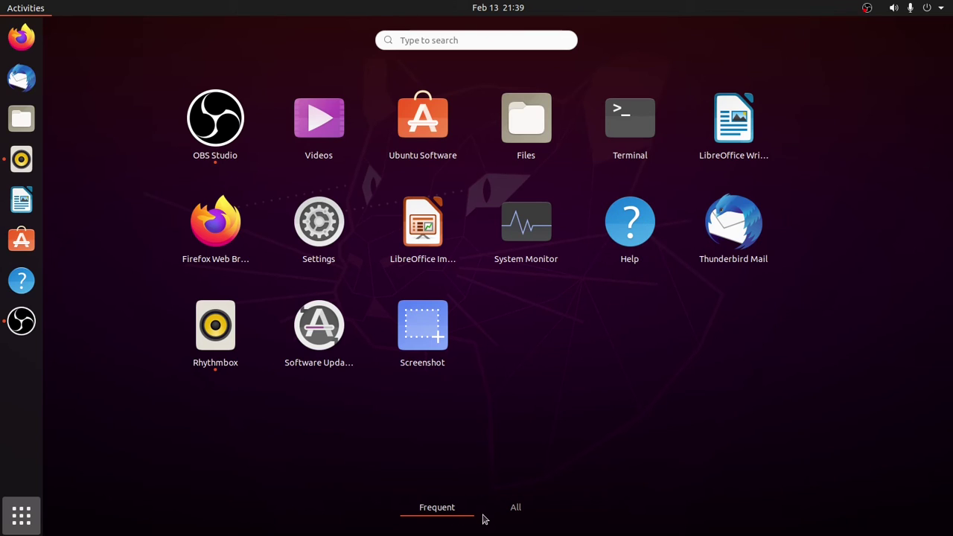
pyautogui.click(515, 509)
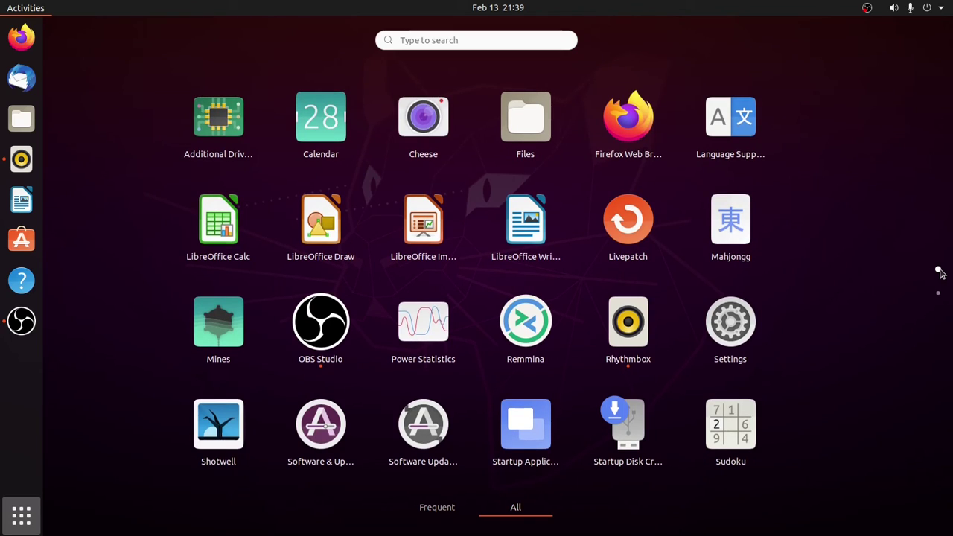
pyautogui.click(465, 42)
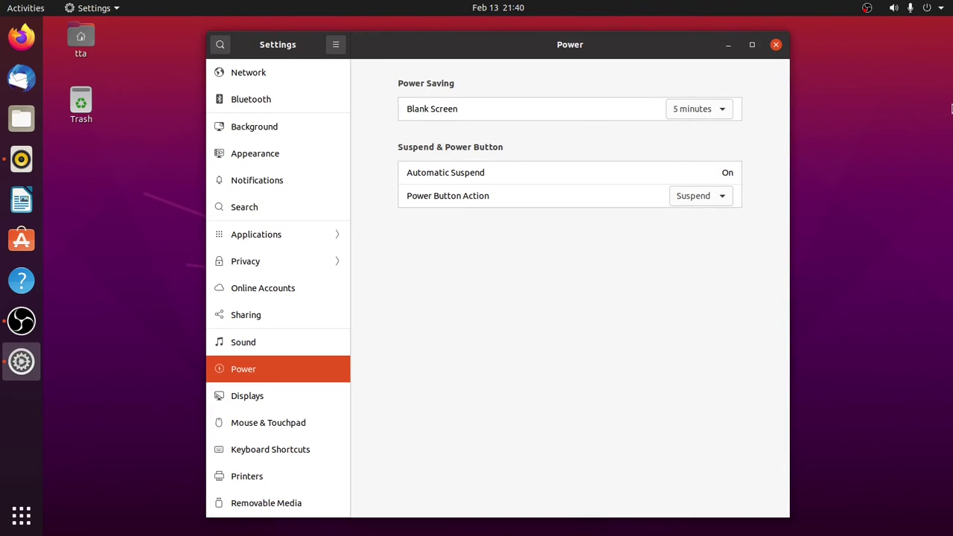
# - Examine the open windows and workspaces in the activities overview and return to the Settings window
pyautogui.press('super')
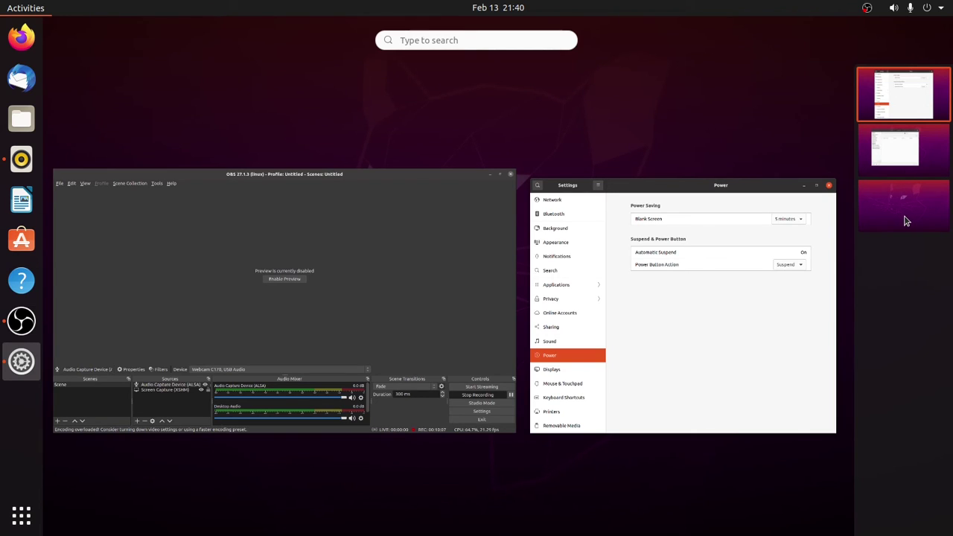
pyautogui.click(19, 9)
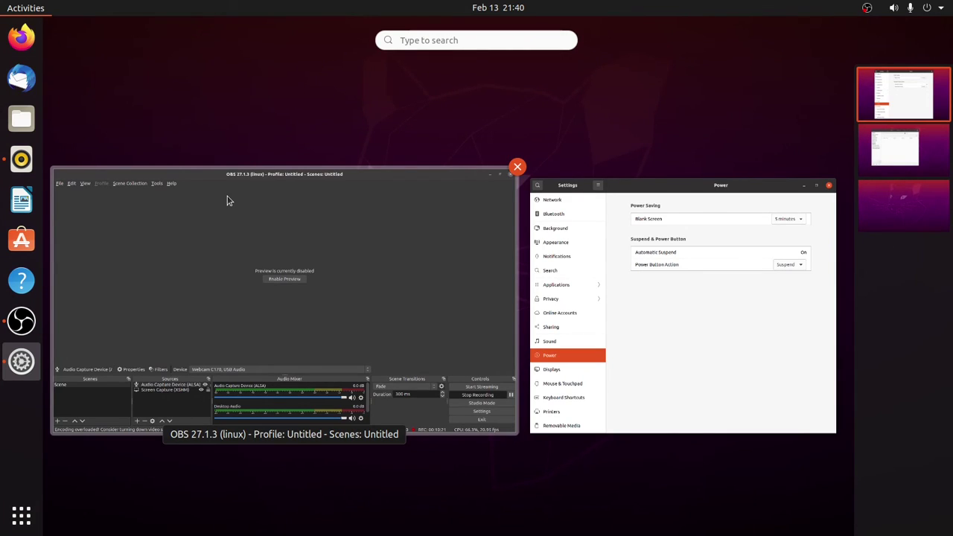
pyautogui.press('super')
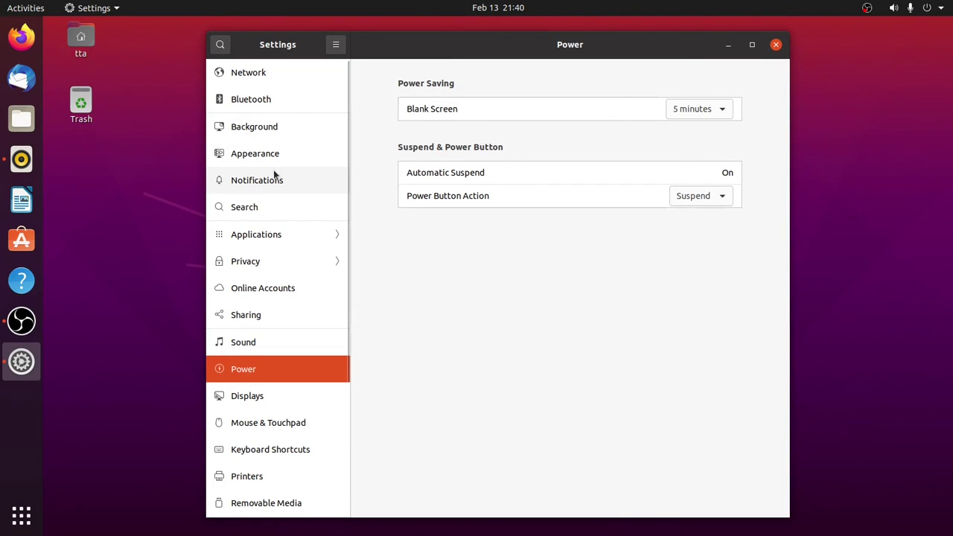
# - View the Background choices, set the window colors to Dark under Appearance, and close Settings
pyautogui.click(268, 127)
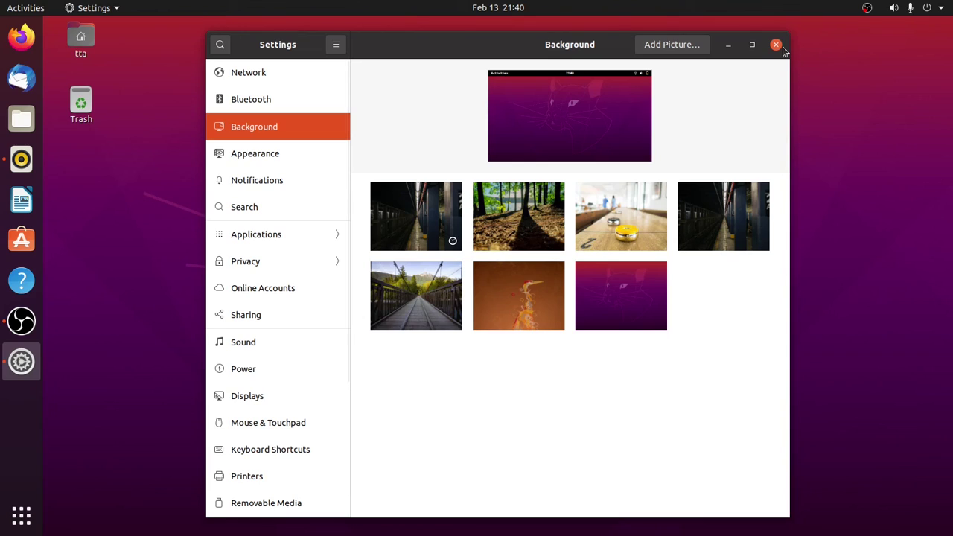
pyautogui.click(285, 157)
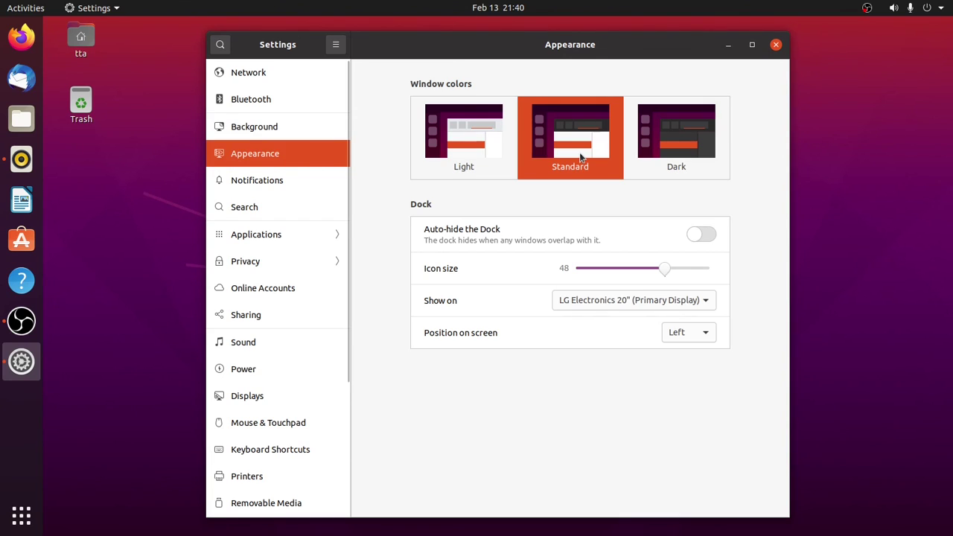
pyautogui.click(676, 134)
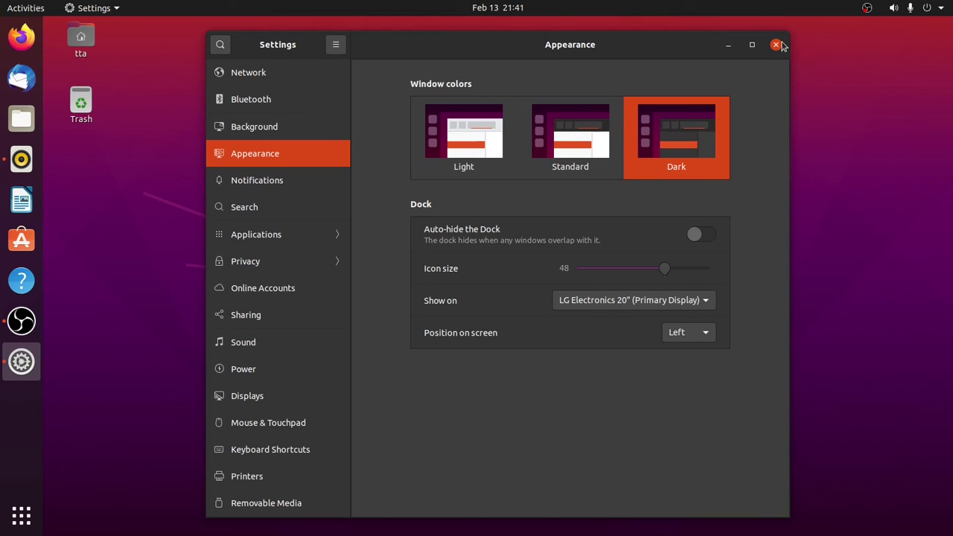
pyautogui.click(777, 45)
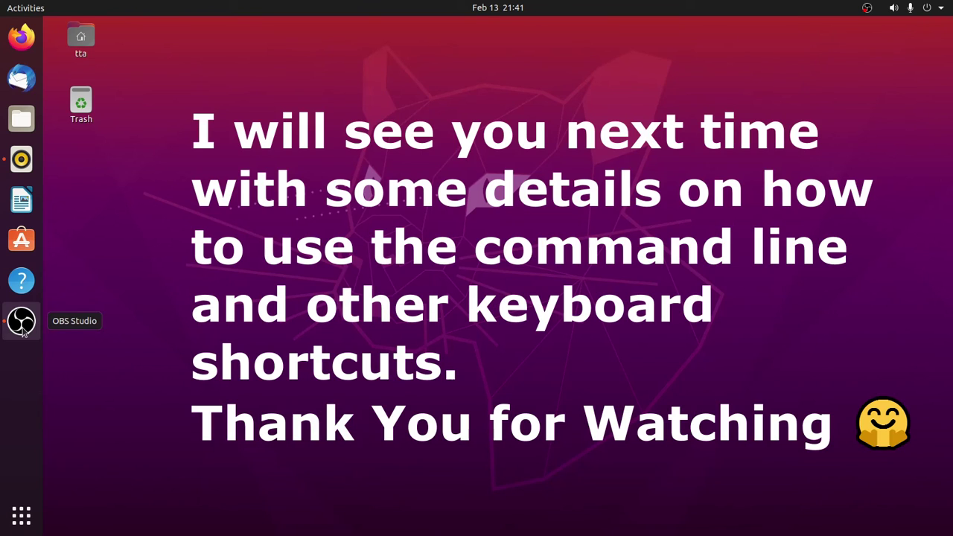
# - Bring up the OBS Studio window
pyautogui.click(22, 326)
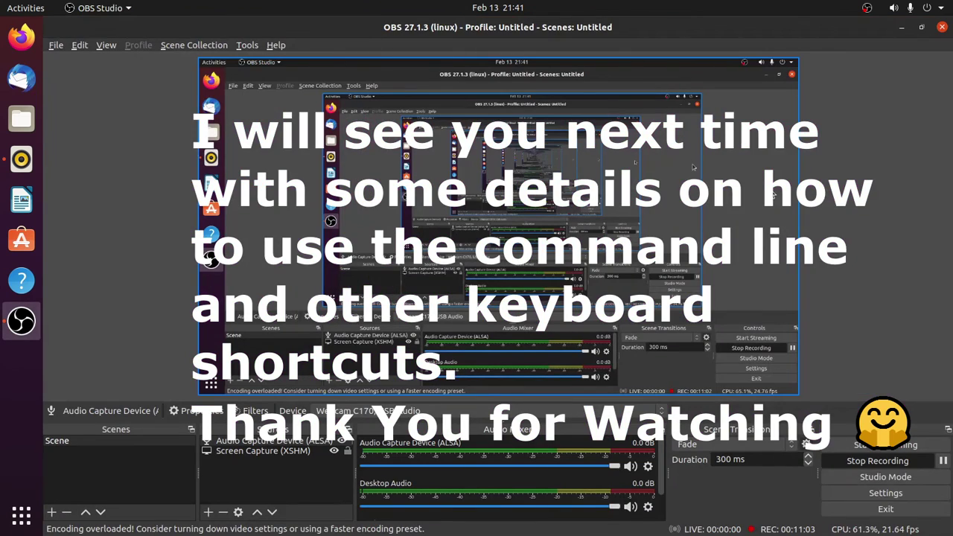